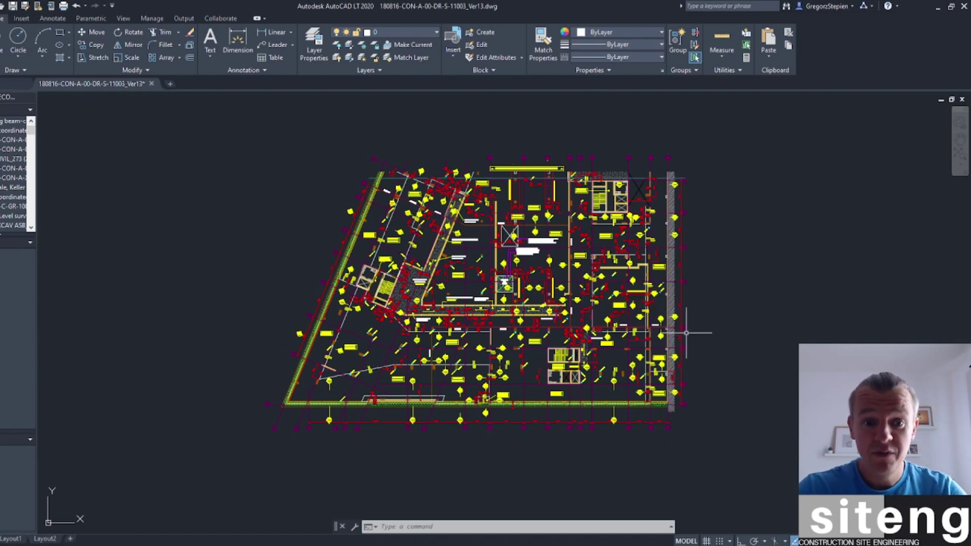
Examine the structural floor plan as a whole, from the continuation note along its upper edge to the lower boundary wall.
scroll(686, 333, up, 1)
scroll(657, 300, up, 2)
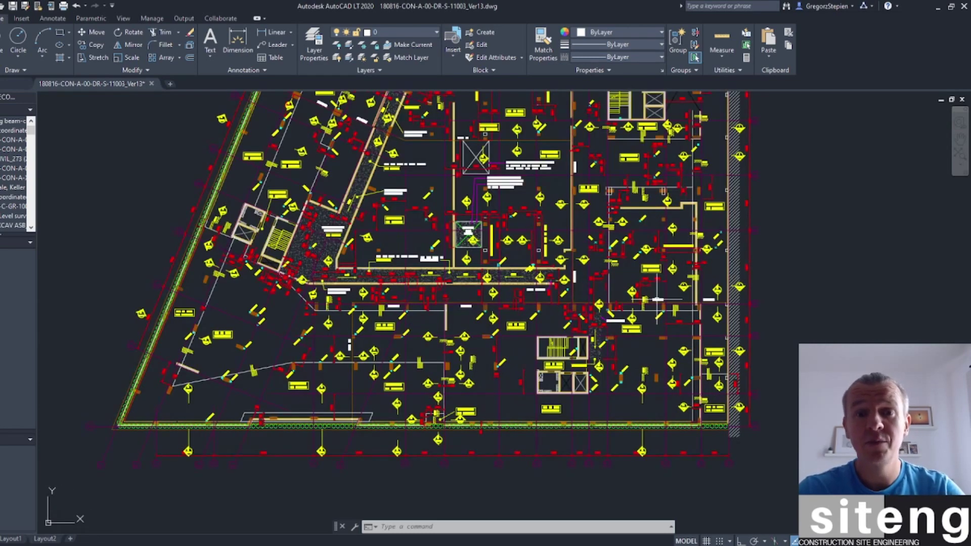
scroll(628, 278, down, 2)
middle_drag(584, 232, 554, 246)
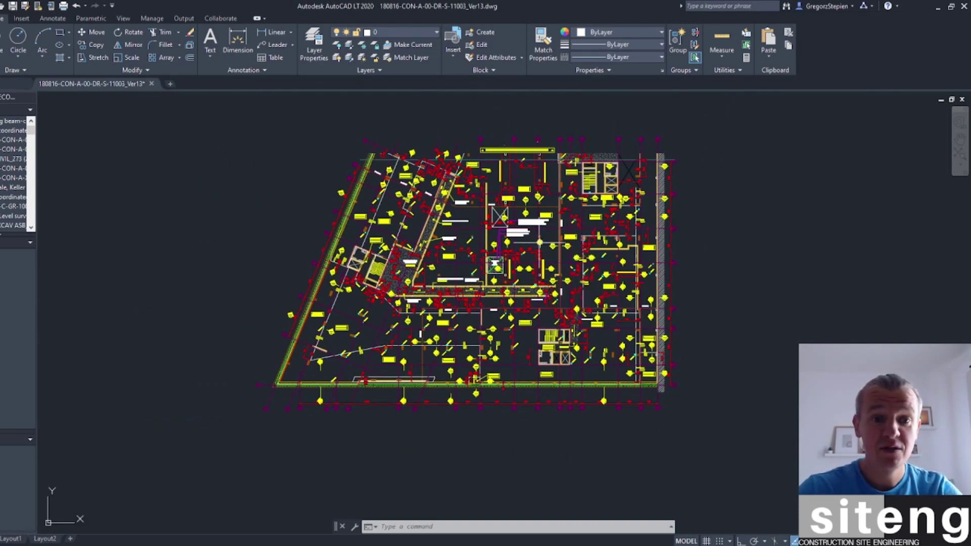
scroll(554, 246, up, 4)
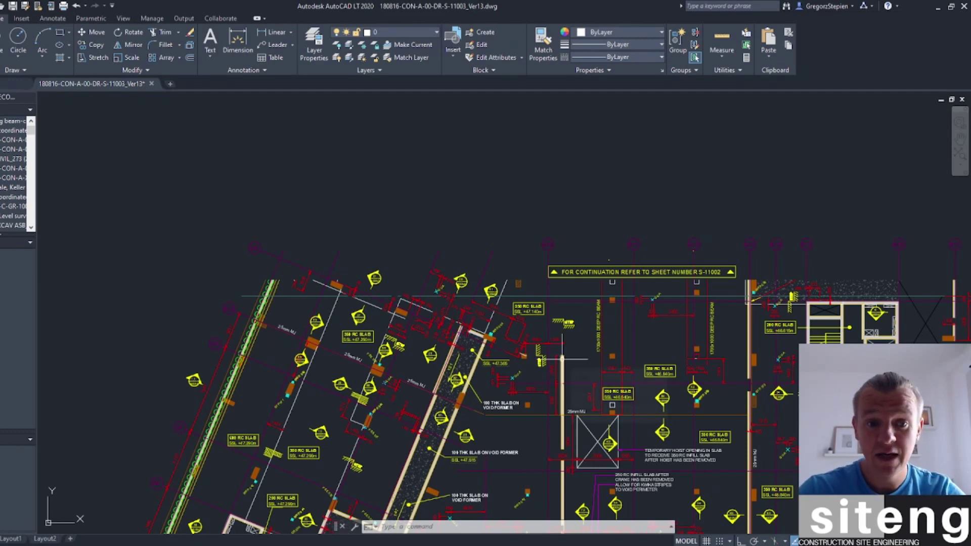
scroll(562, 359, down, 3)
middle_drag(545, 425, 582, 211)
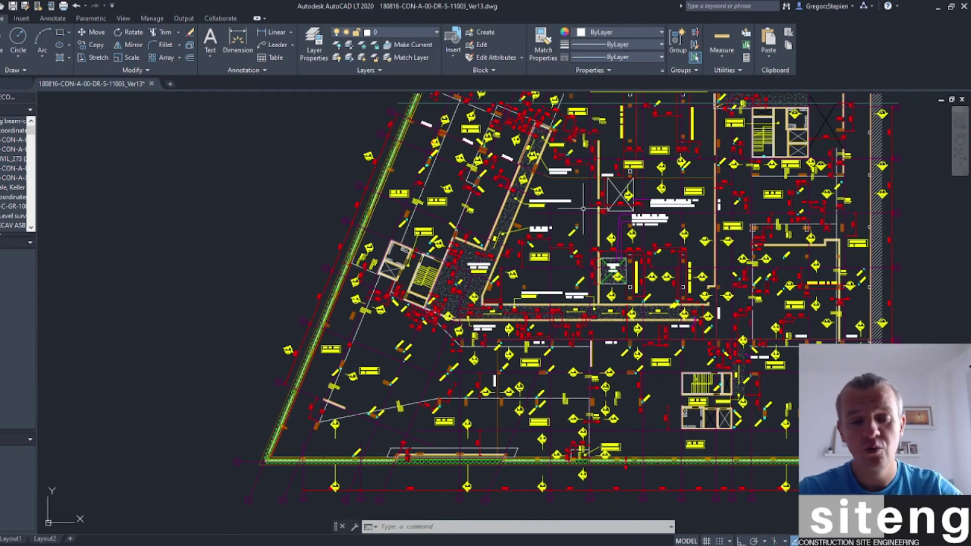
middle_drag(583, 207, 566, 159)
scroll(532, 300, up, 2)
scroll(516, 340, down, 2)
scroll(516, 340, up, 1)
Inspect grid line AA and the grid line crossing it along the lower piled wall, then clear the selection.
click(520, 389)
scroll(525, 396, up, 5)
scroll(524, 397, down, 5)
scroll(199, 332, up, 4)
click(307, 361)
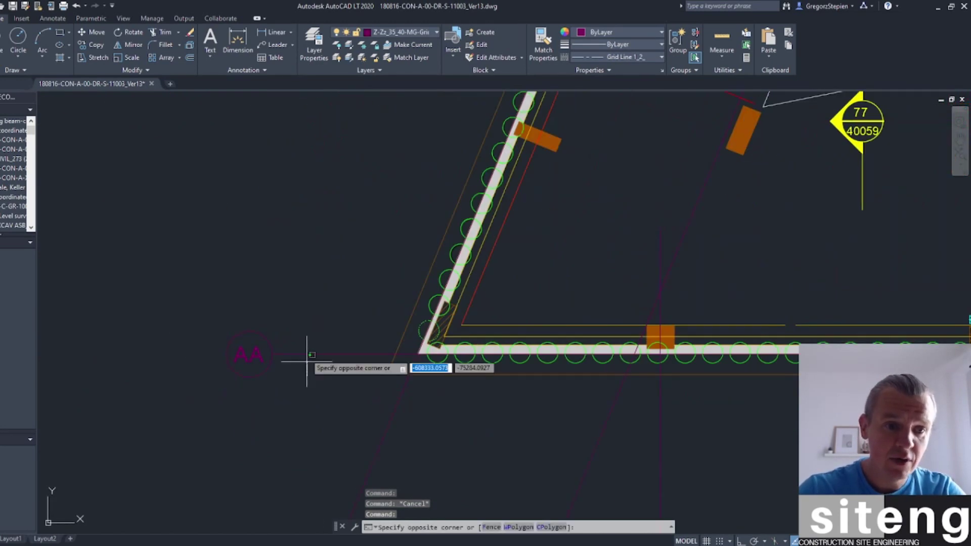
click(353, 295)
scroll(556, 242, down, 5)
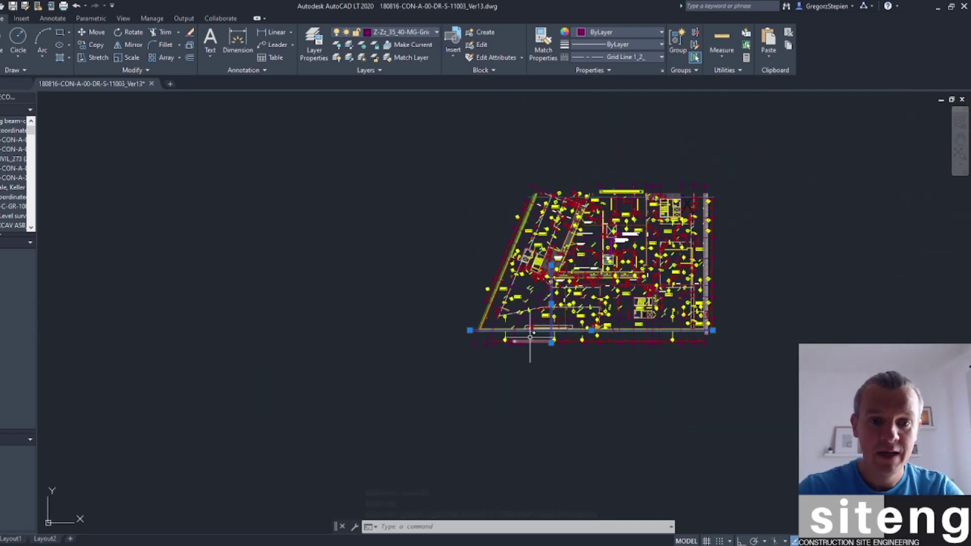
scroll(529, 337, up, 8)
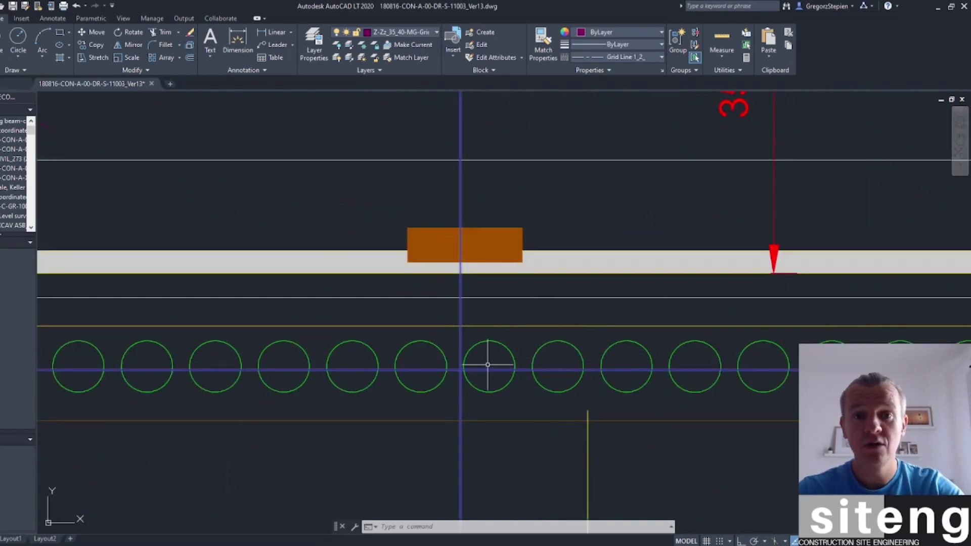
click(632, 299)
key(Escape)
scroll(652, 292, down, 8)
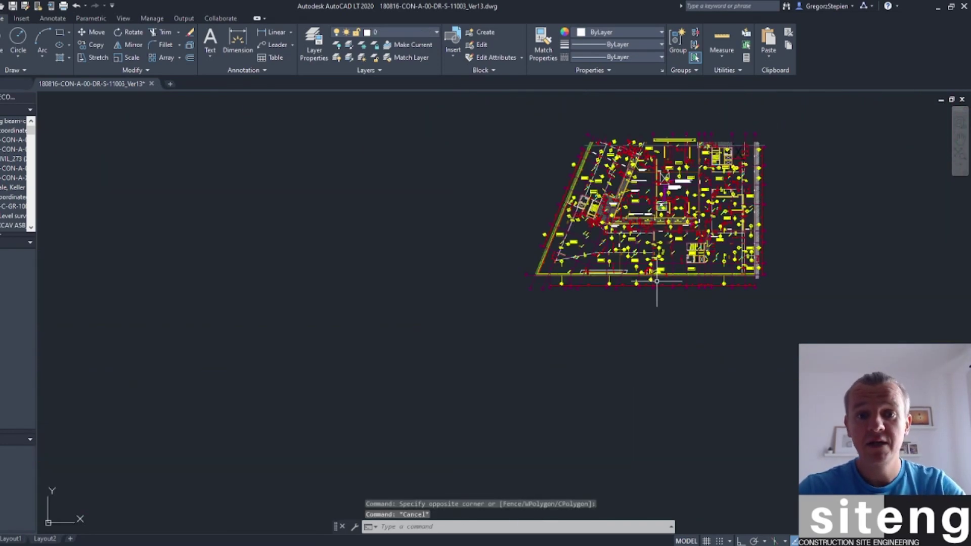
Check the existing dimension between grid lines A10 and A11 below the plan.
scroll(658, 283, up, 8)
click(623, 191)
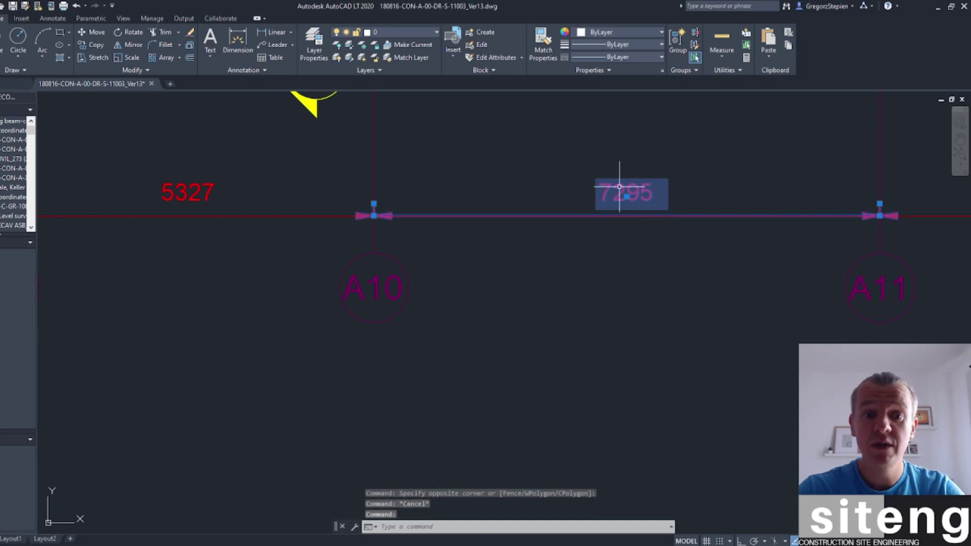
key(Escape)
scroll(680, 225, down, 8)
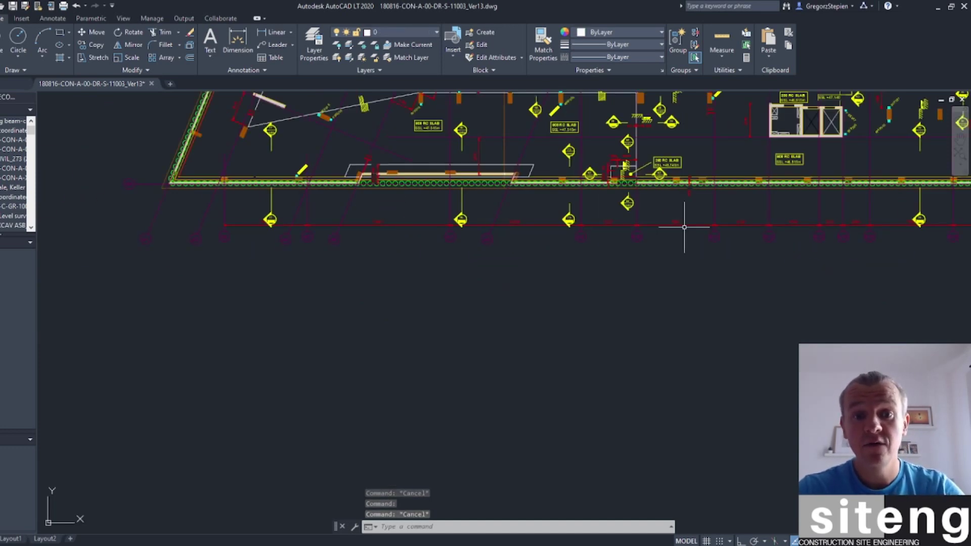
middle_drag(674, 205, 607, 388)
scroll(657, 374, up, 3)
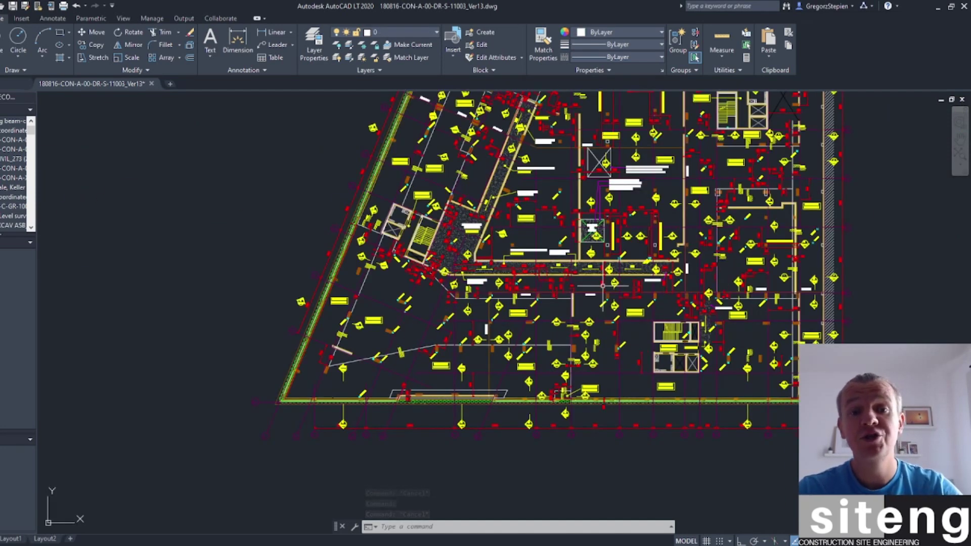
Select the entire drawing and scale it by a factor of 0.001 from a base point just outside the plan's right-hand edge.
scroll(603, 285, down, 5)
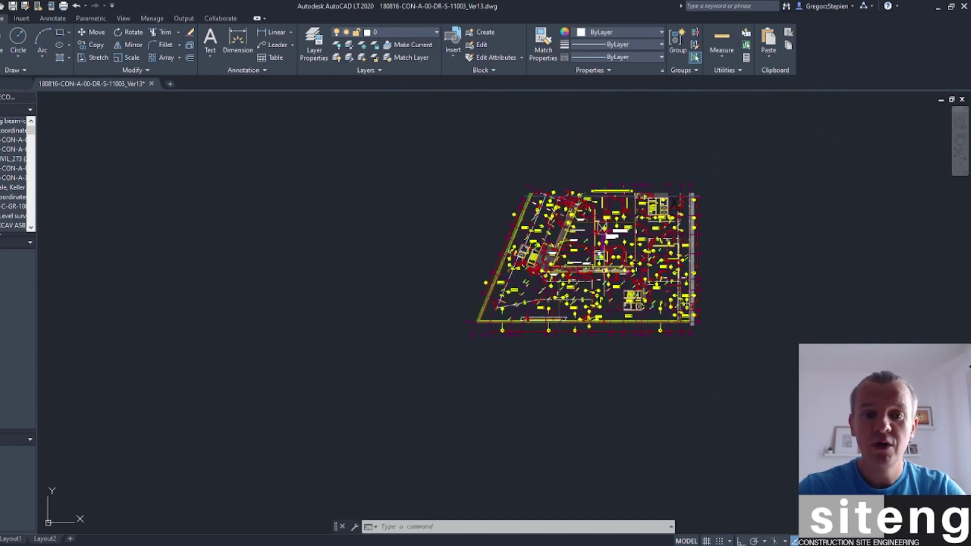
scroll(566, 287, up, 2)
drag(869, 417, 275, 123)
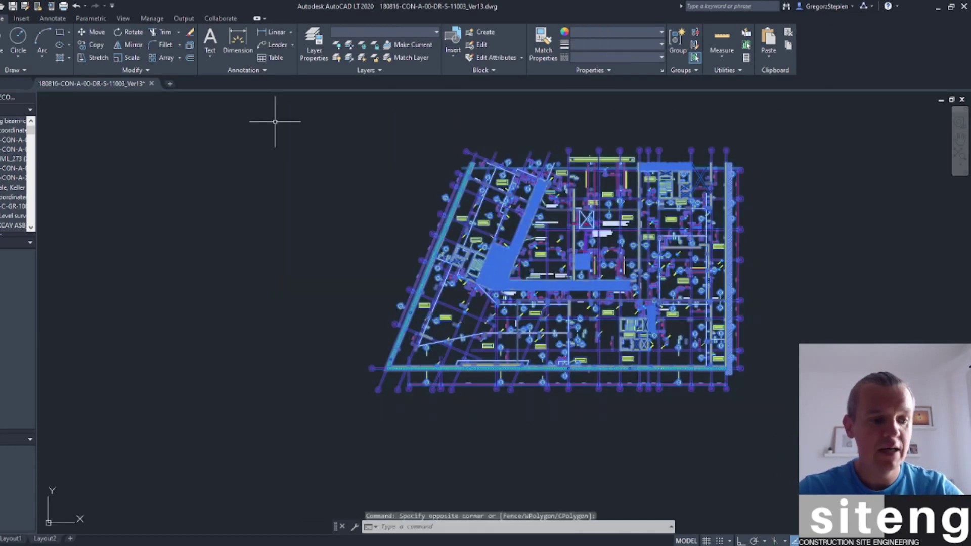
key(Escape)
key(ctrl+a)
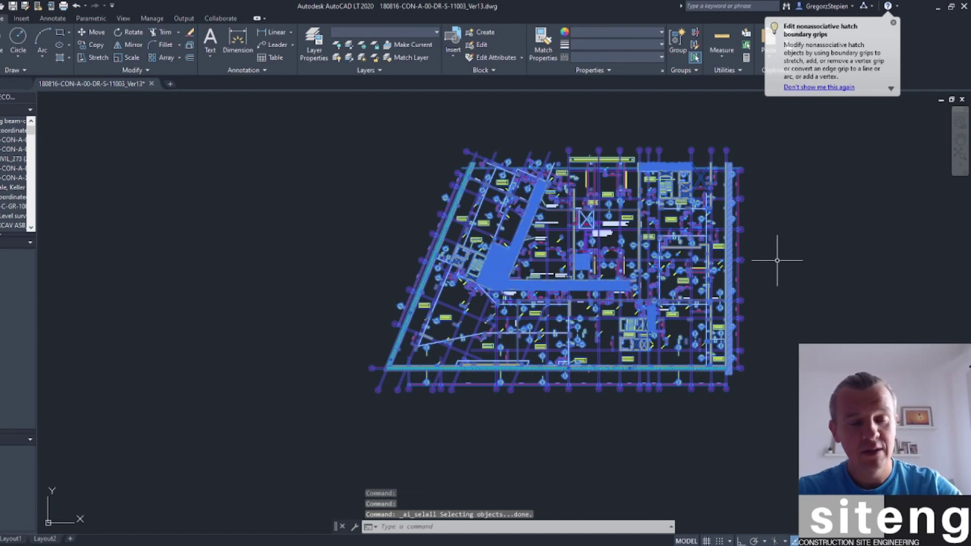
text(sc)
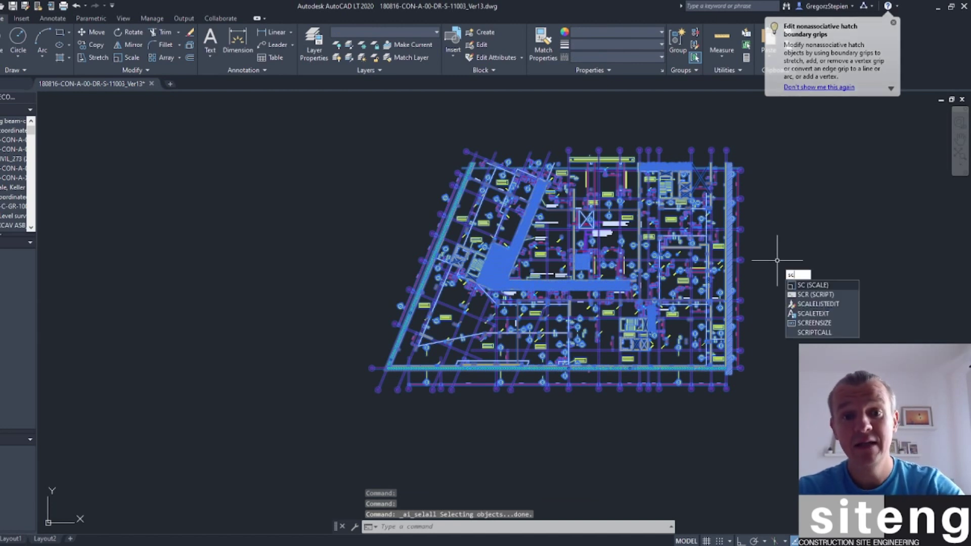
key(Return)
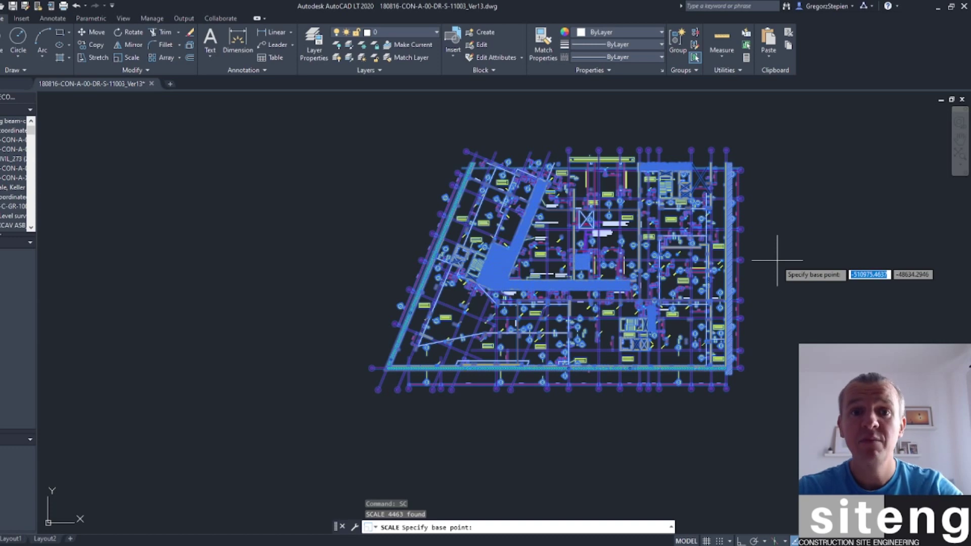
click(766, 229)
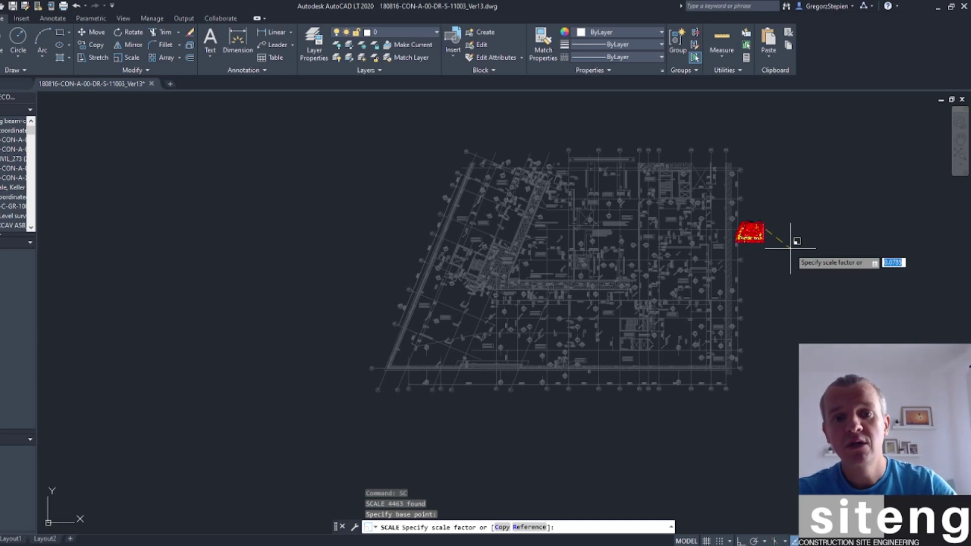
text(0.001)
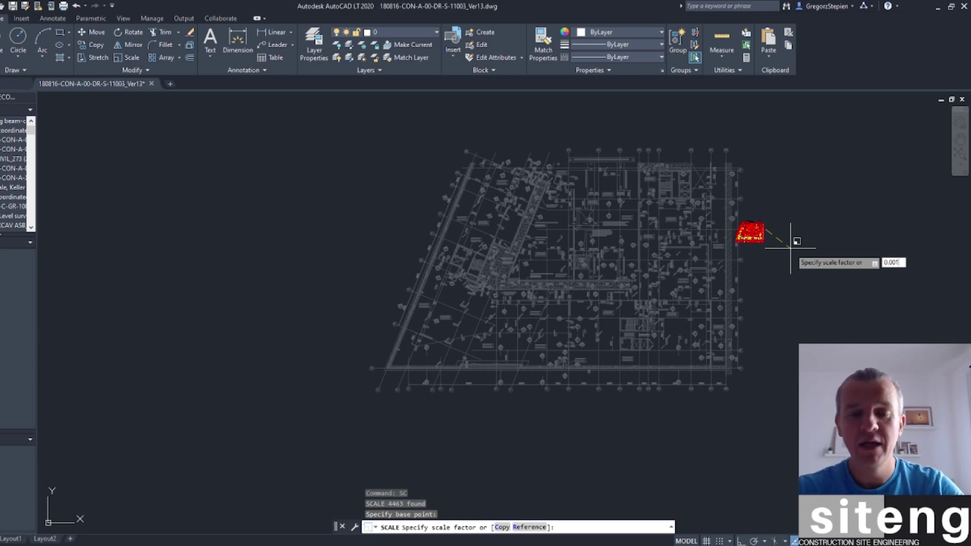
key(Return)
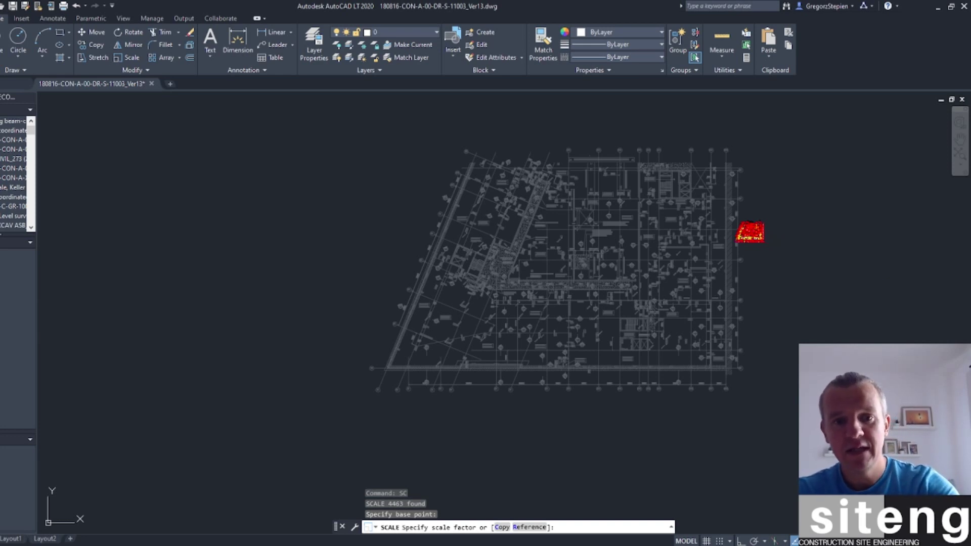
Select all objects similar to one of the oversized red dimensions and delete them.
scroll(758, 227, up, 10)
scroll(752, 272, up, 3)
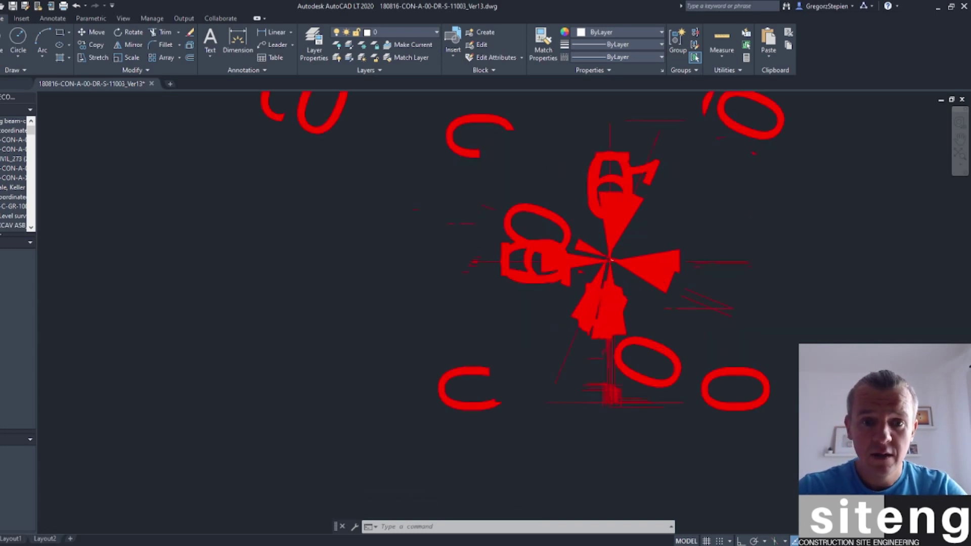
click(711, 185)
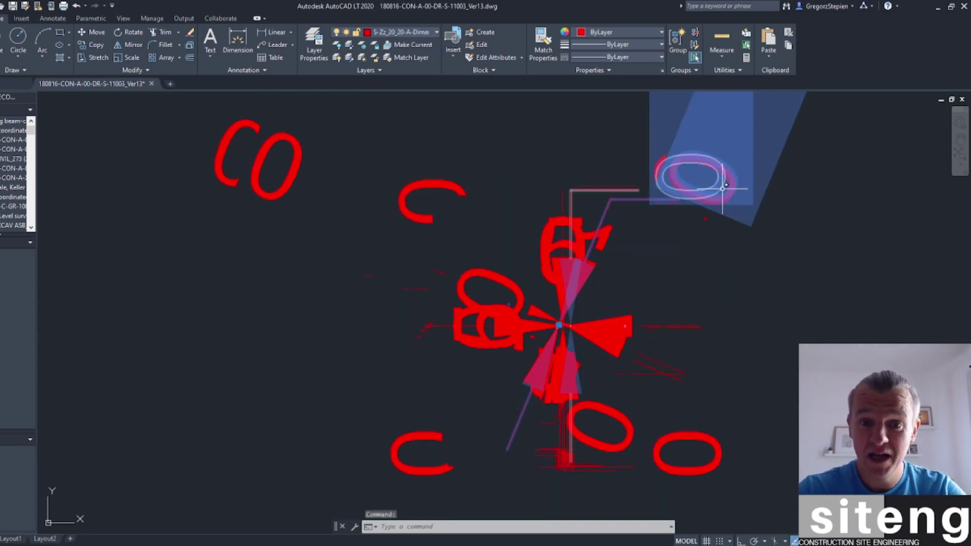
right_click(712, 186)
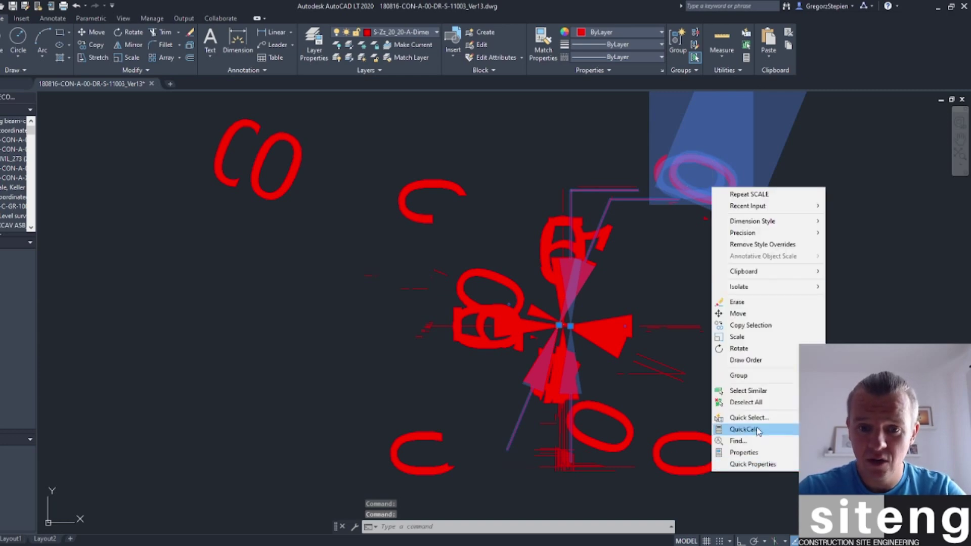
click(758, 393)
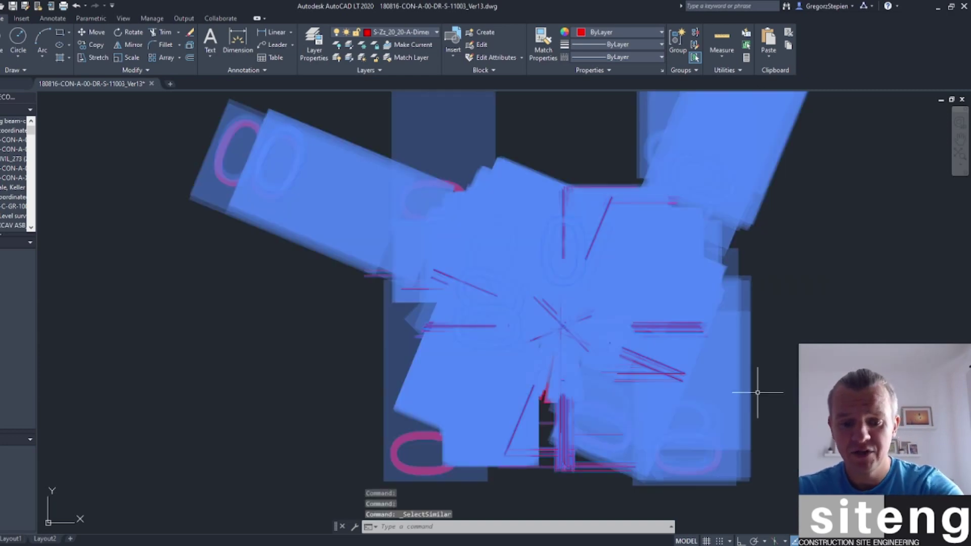
key(Delete)
Add a linear dimension between grid lines A11 and A12, placed just above their grid bubbles.
scroll(607, 324, down, 5)
scroll(589, 387, up, 3)
scroll(559, 386, down, 3)
scroll(559, 386, up, 2)
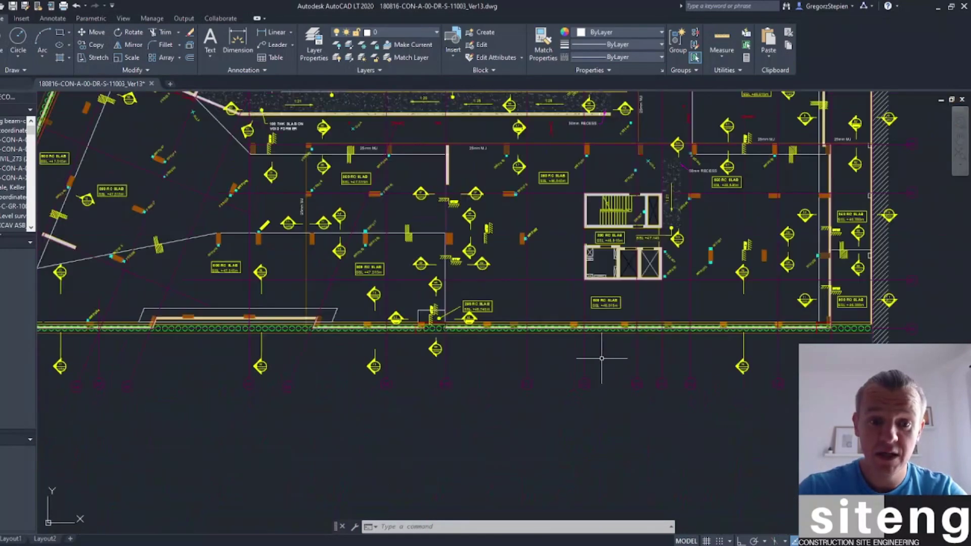
middle_drag(602, 358, 594, 356)
click(274, 32)
scroll(524, 376, up, 5)
click(536, 367)
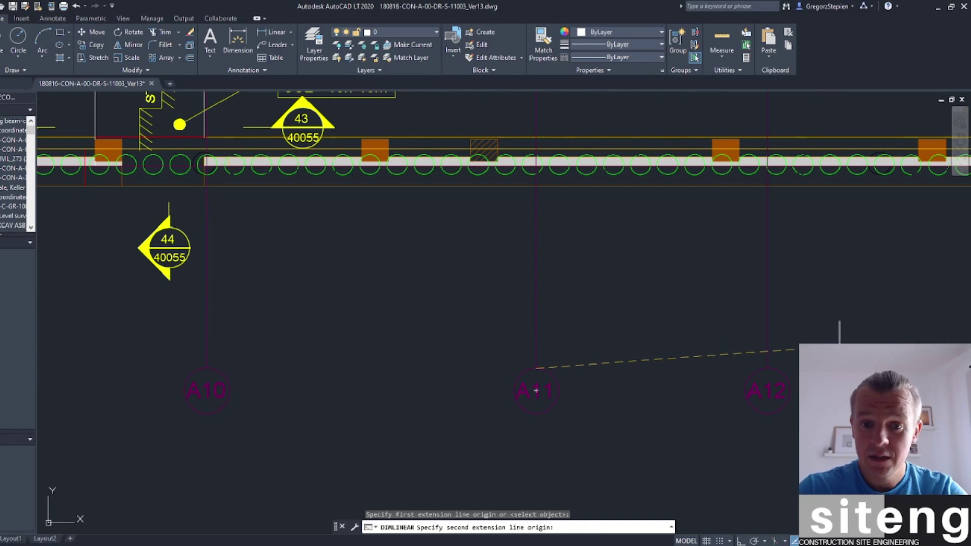
click(767, 365)
click(764, 320)
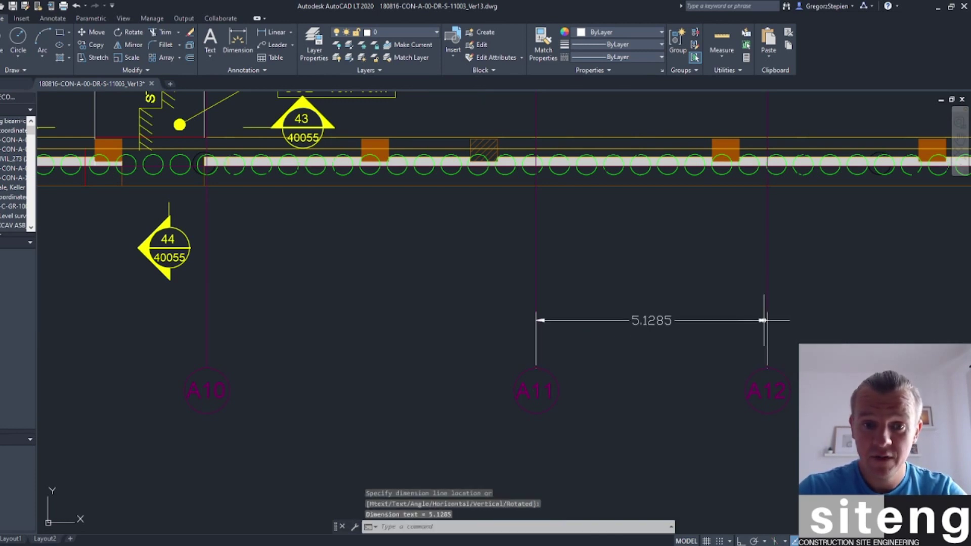
Read the new dimension between grid lines A11 and A12 to verify the scaled distance.
scroll(661, 346, up, 6)
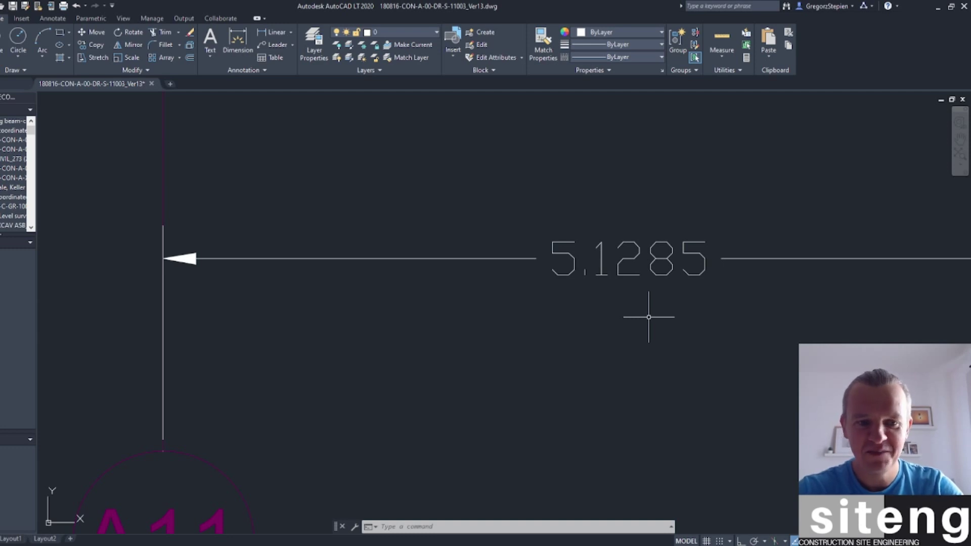
scroll(649, 317, down, 6)
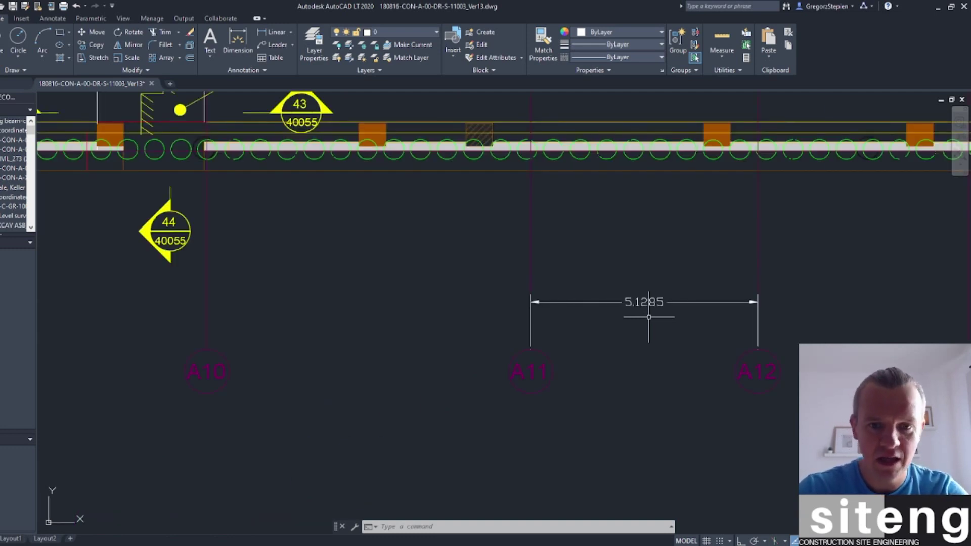
scroll(649, 317, down, 4)
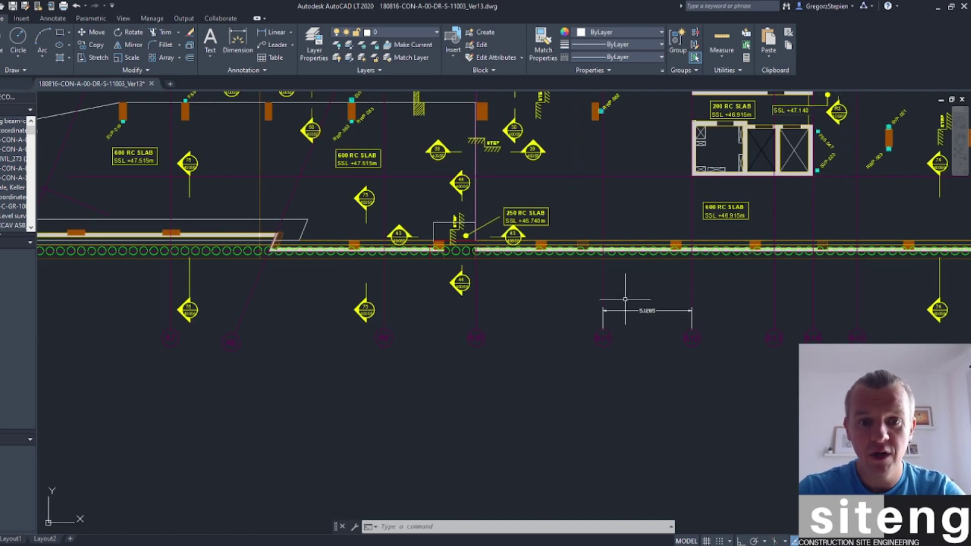
scroll(638, 312, up, 7)
scroll(638, 314, down, 10)
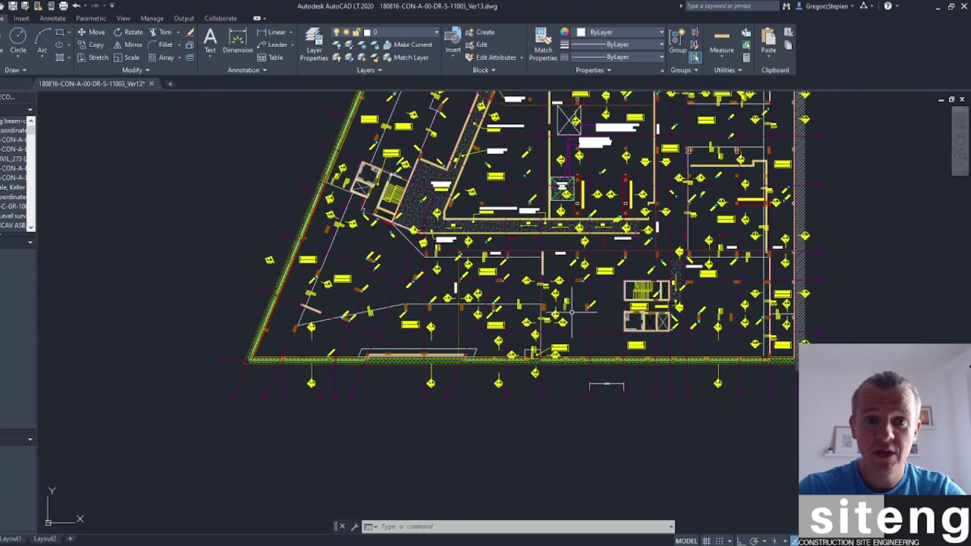
Inspect where the vertical grid lines cross the horizontal grid line along the lower row of piles, then clear the selection.
scroll(549, 362, down, 2)
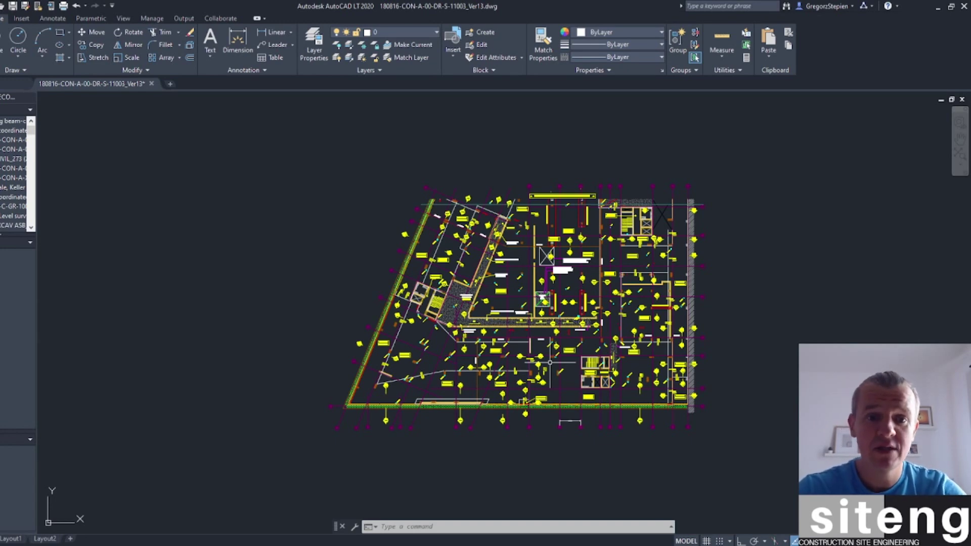
scroll(550, 362, up, 4)
scroll(549, 362, down, 3)
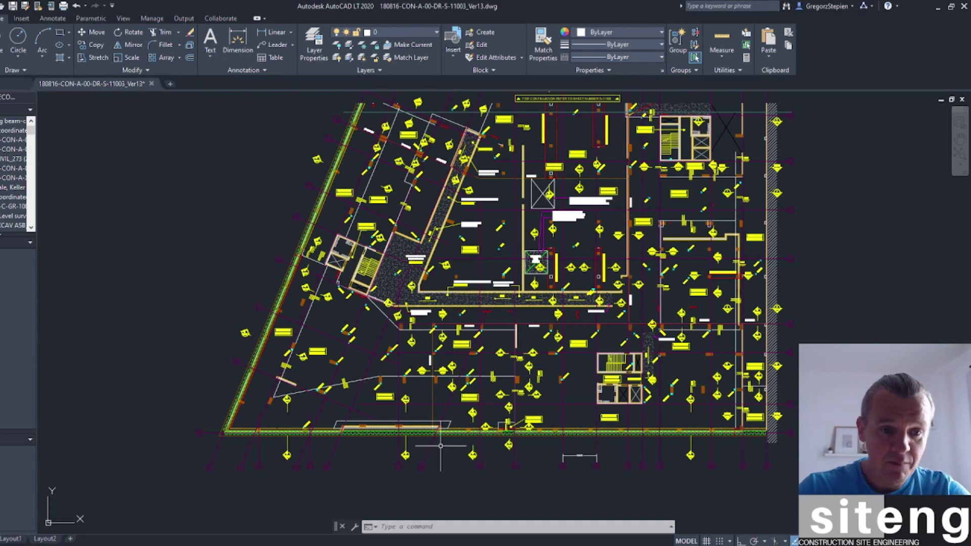
scroll(440, 446, up, 3)
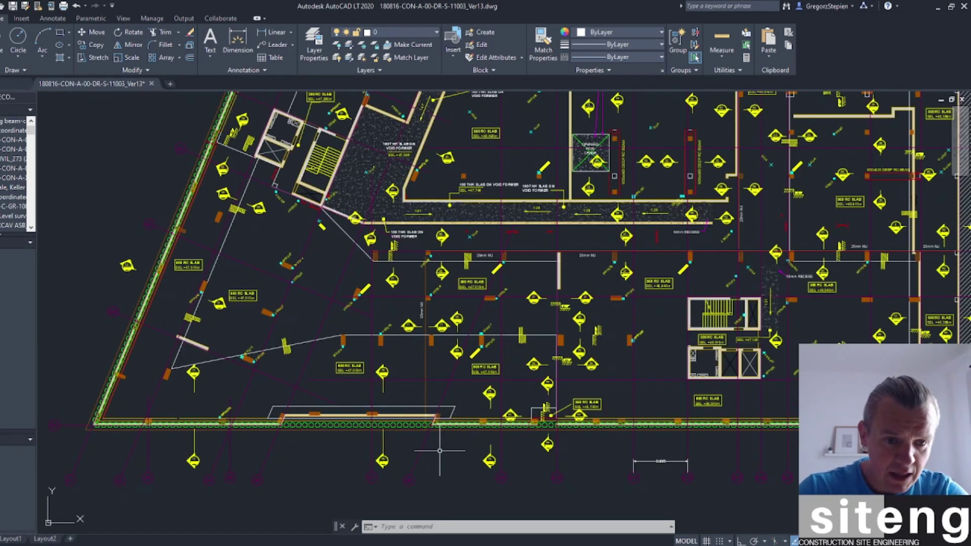
middle_drag(444, 449, 667, 361)
click(619, 337)
scroll(619, 336, up, 10)
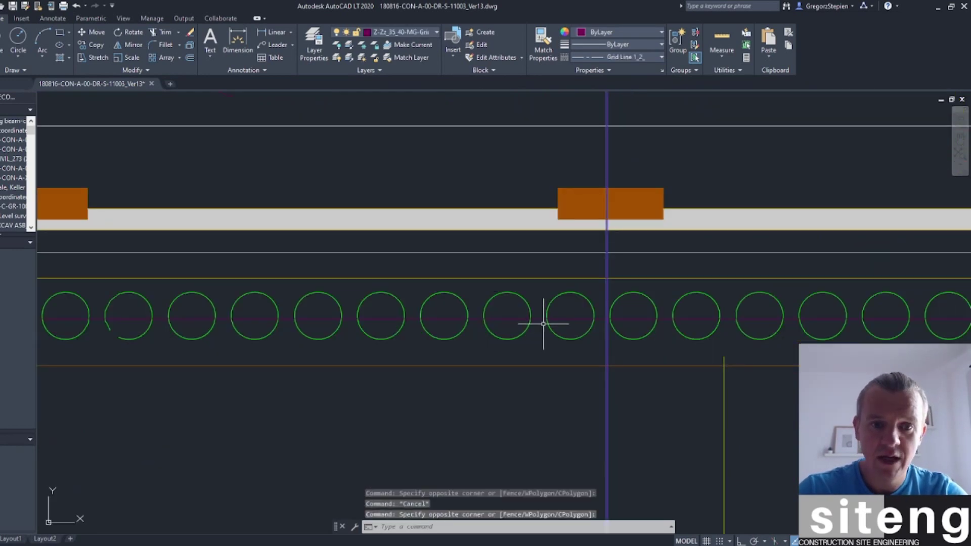
click(542, 322)
key(Escape)
scroll(543, 322, down, 10)
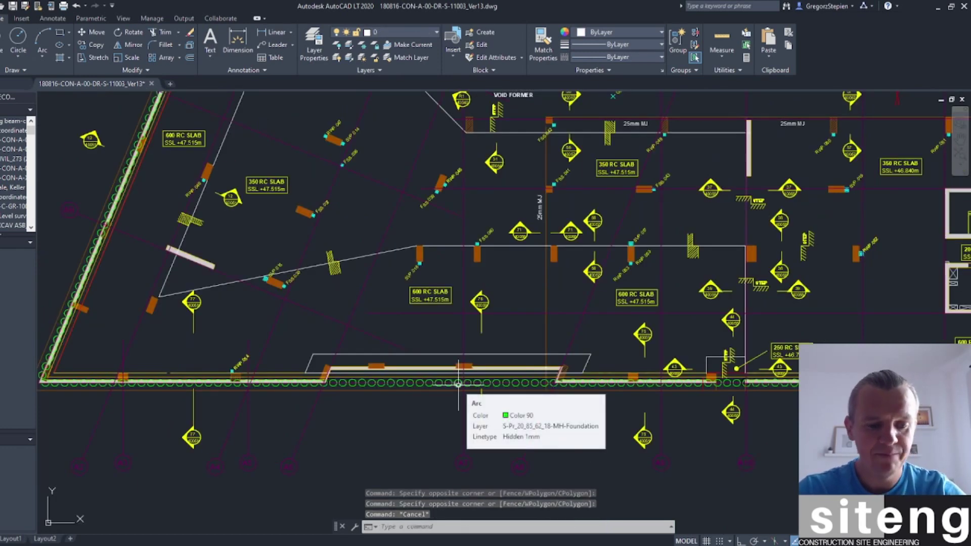
Start a new UCS with its origin where the vertical grid line crosses the horizontal grid line through the lower pile row.
text(UCS)
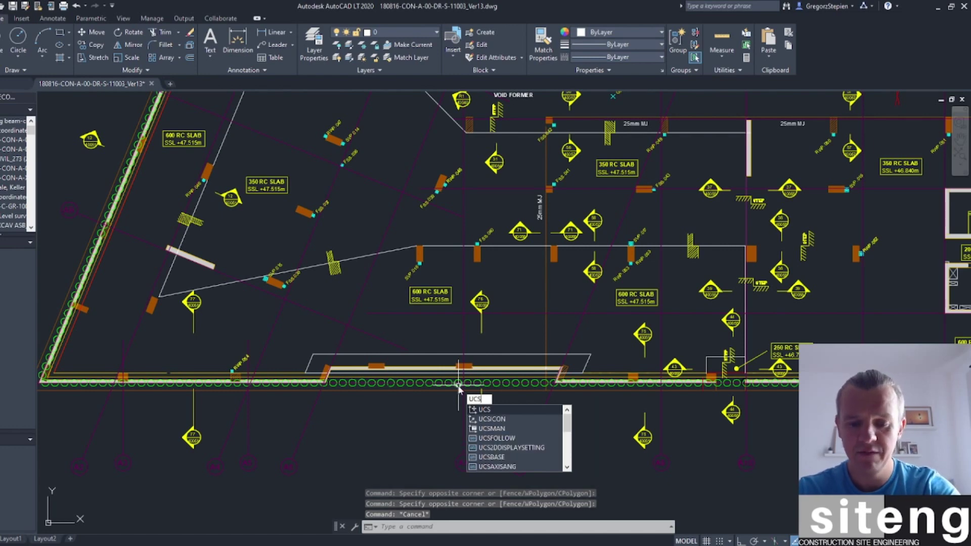
key(Return)
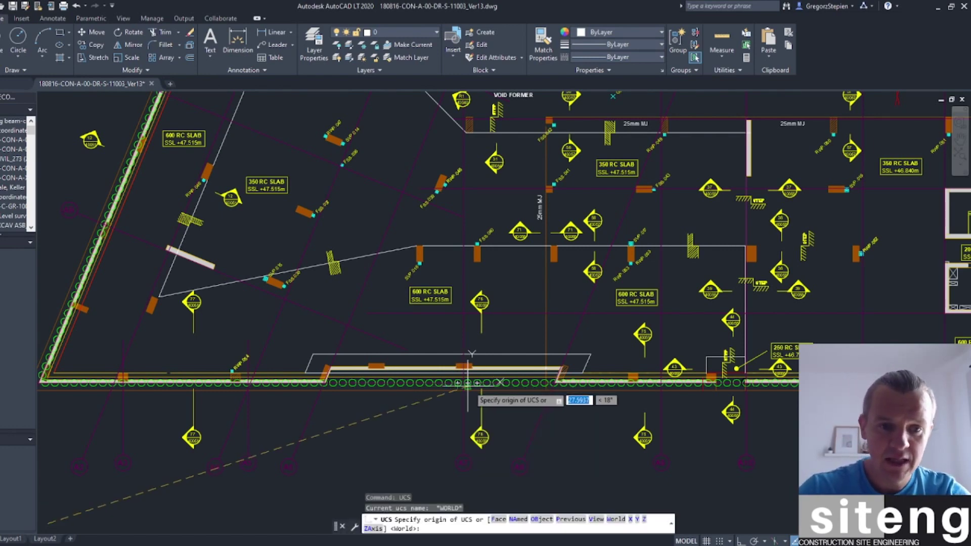
scroll(462, 385, up, 8)
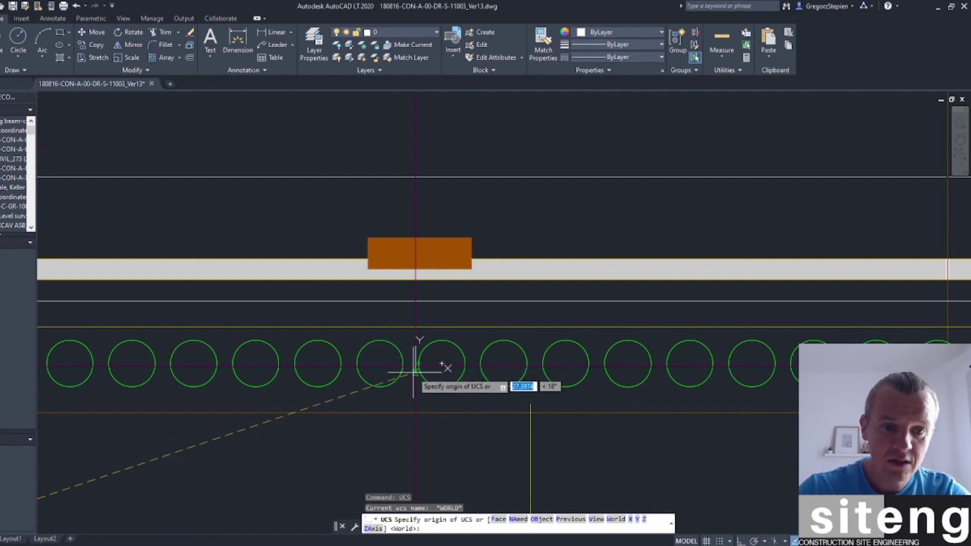
scroll(418, 363, up, 4)
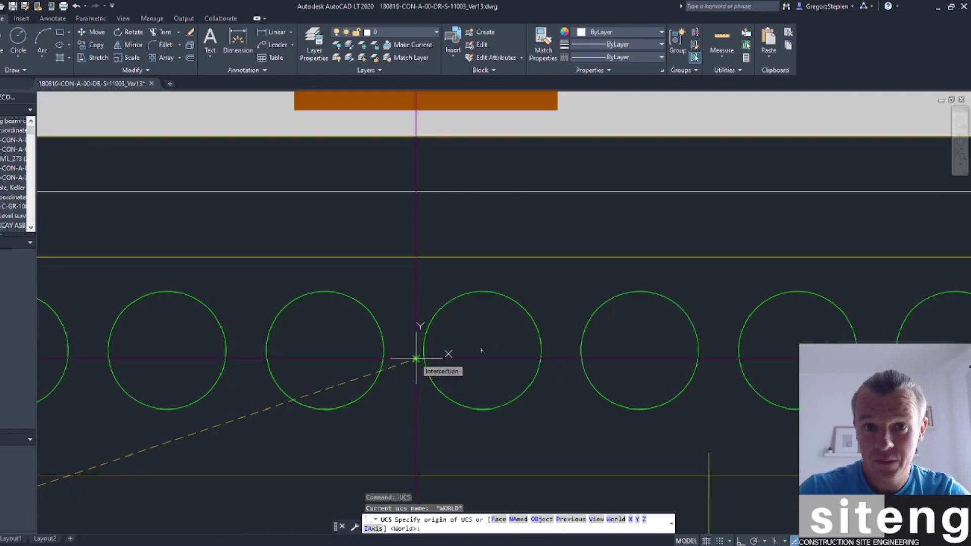
click(415, 355)
Align the UCS X axis along the lower horizontal grid line and its Y direction up the vertical grid line through the origin.
scroll(419, 354, down, 4)
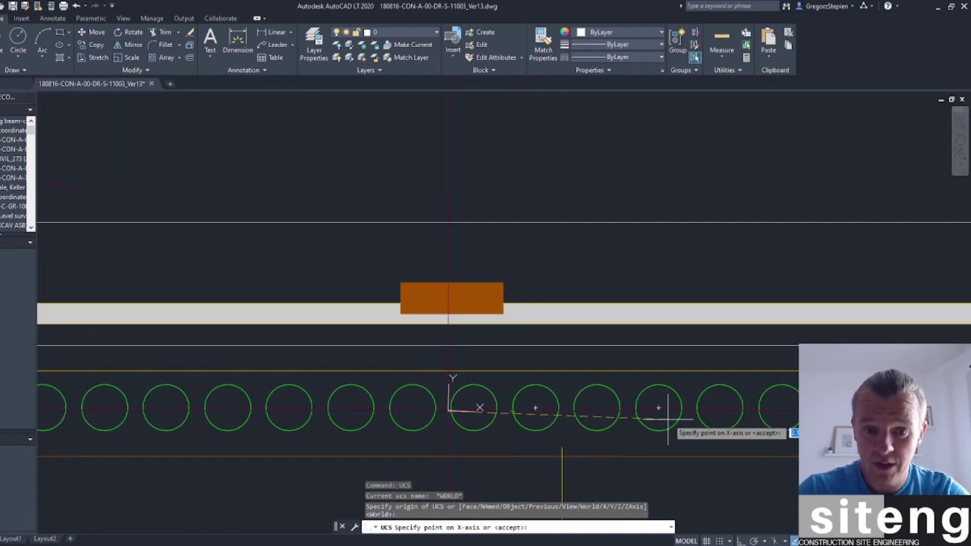
scroll(672, 405, up, 6)
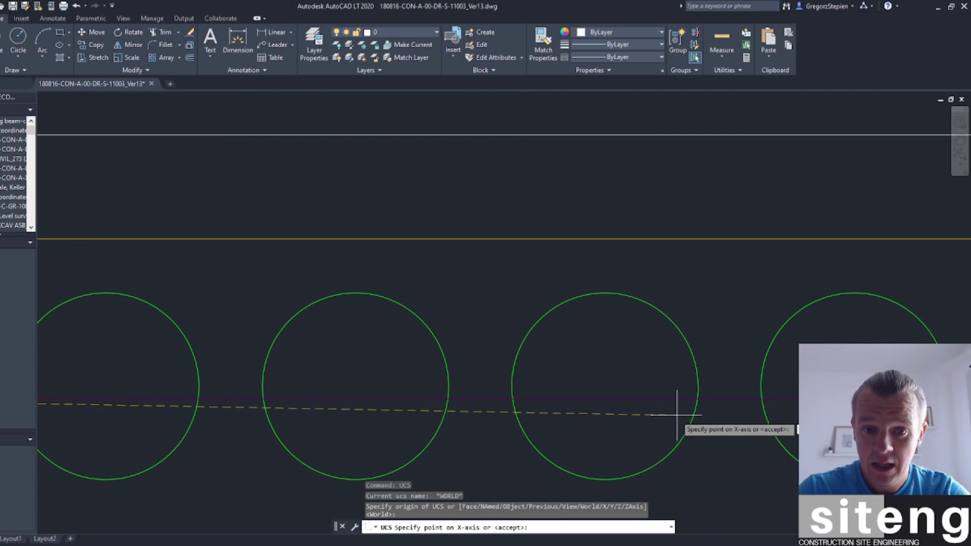
click(761, 399)
scroll(556, 349, down, 6)
scroll(470, 273, up, 6)
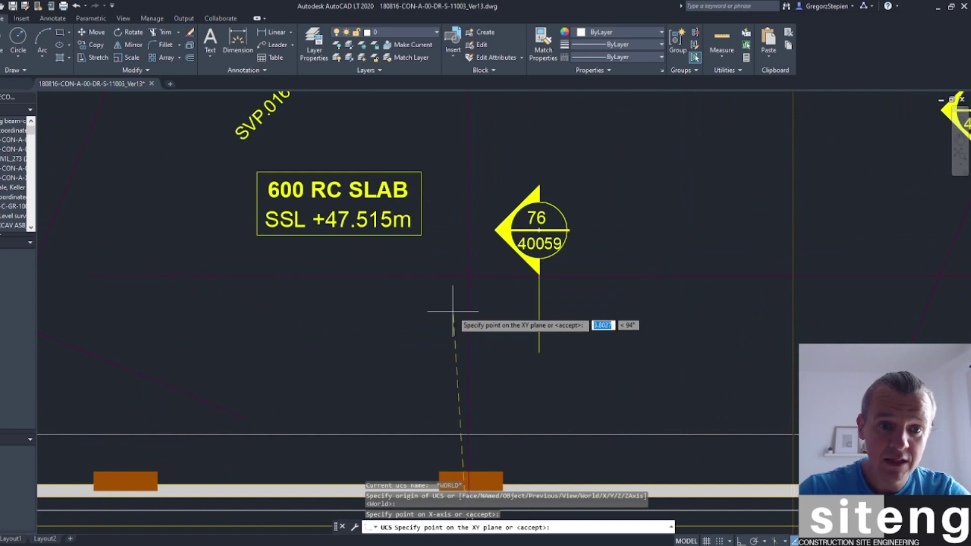
scroll(473, 253, up, 2)
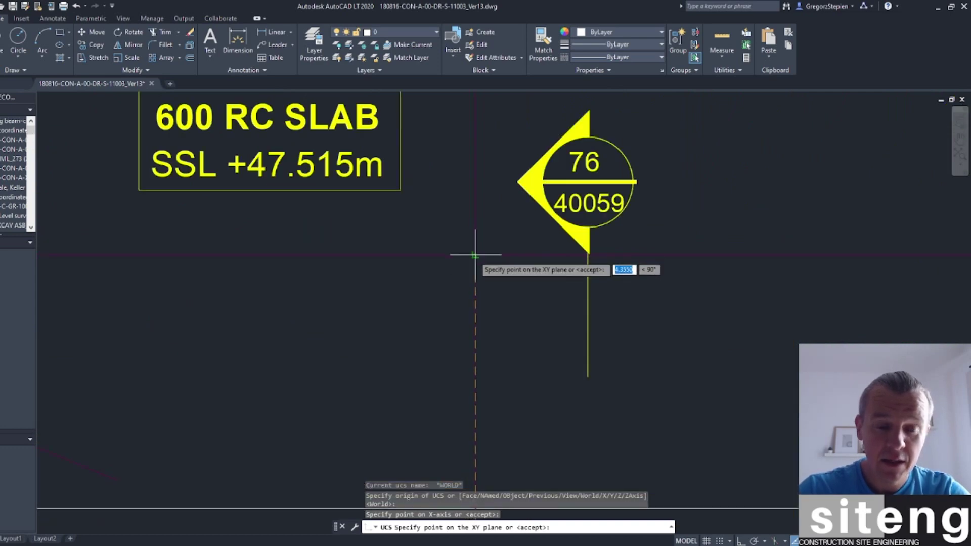
click(475, 254)
scroll(528, 337, down, 5)
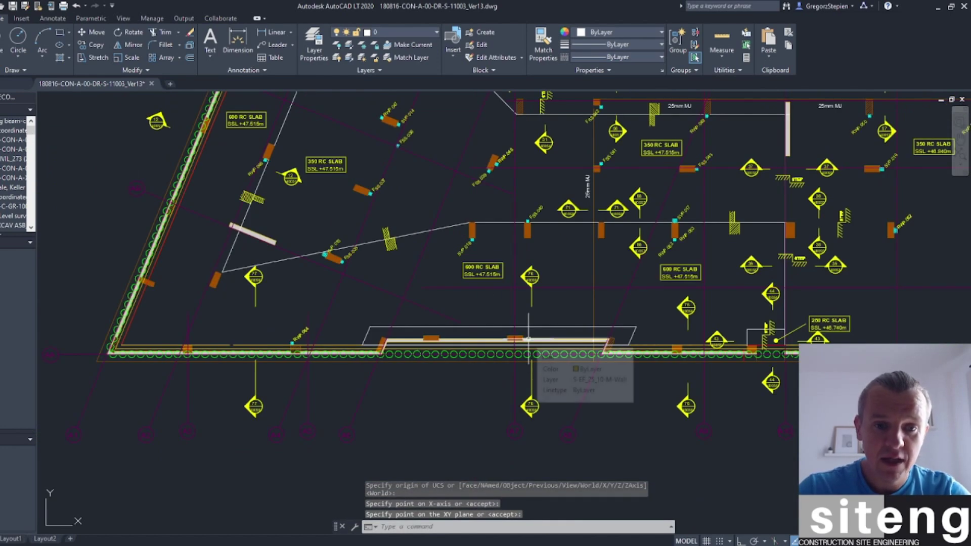
Place a point object at the new UCS origin on the grid line intersection between the piles.
scroll(510, 361, up, 7)
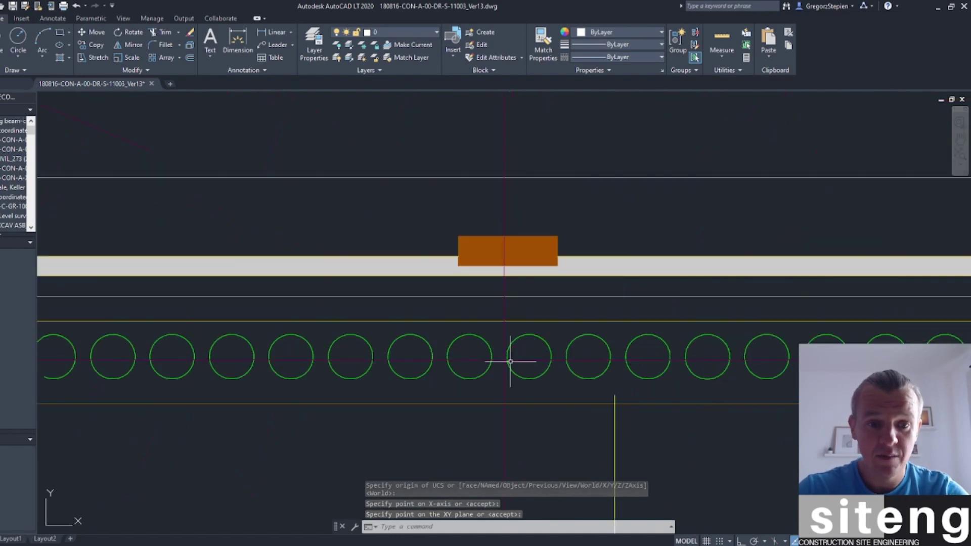
scroll(510, 361, up, 5)
key(Escape)
text(point:)
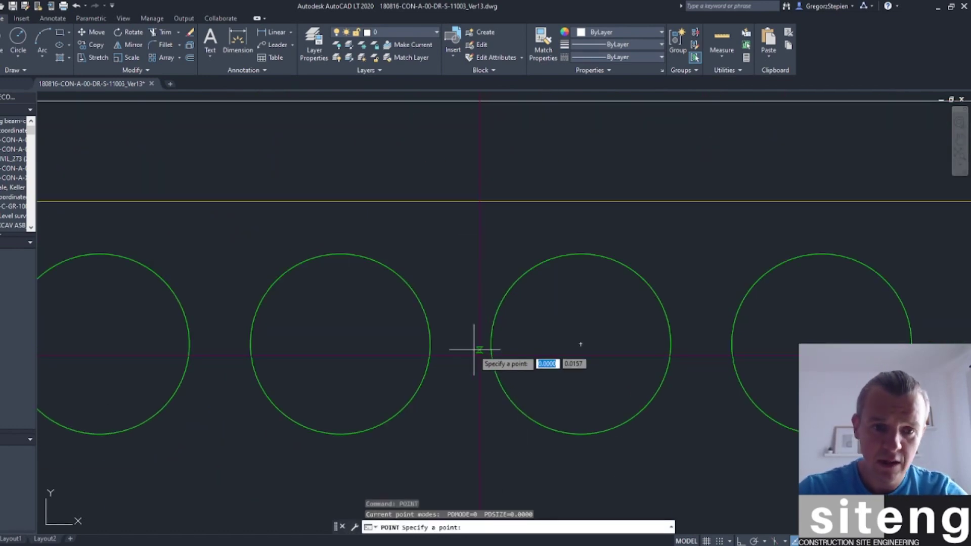
key(Escape)
key(Escape)
key(Escape)
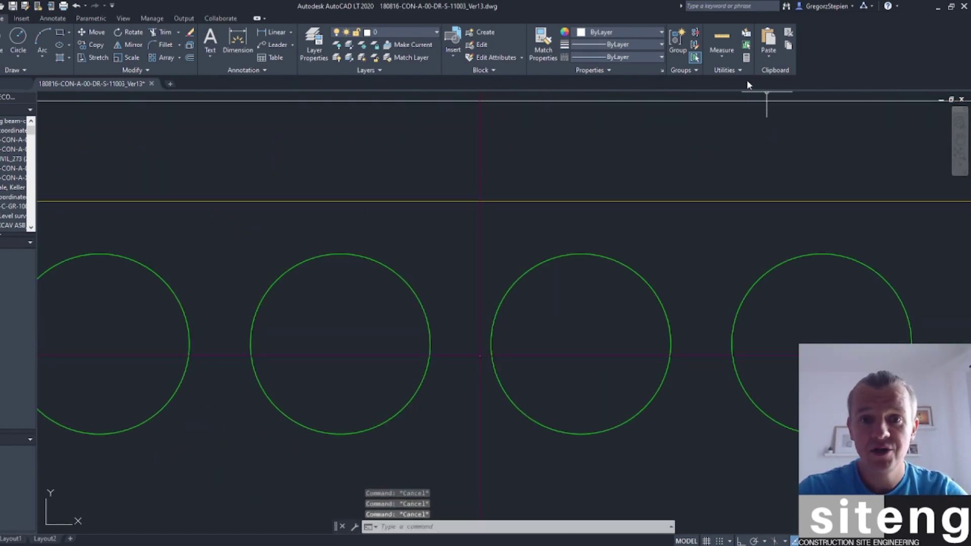
Set the point style to the circle with a diagonal cross, keeping the size relative to the screen.
click(736, 71)
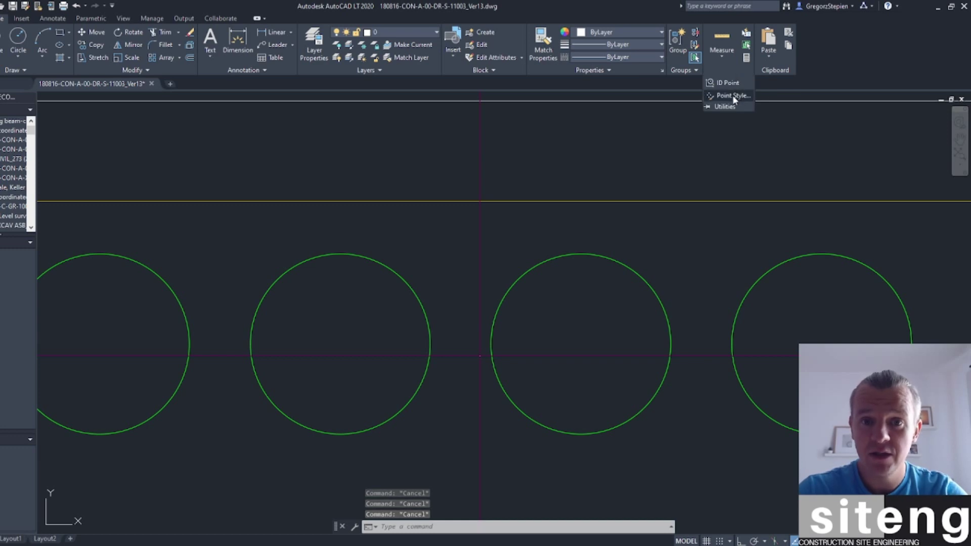
click(732, 95)
click(489, 234)
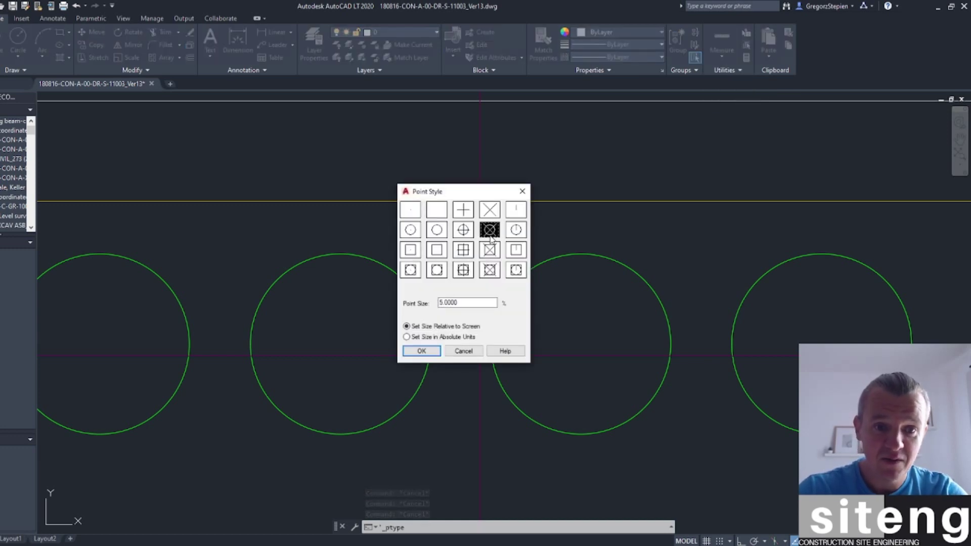
click(419, 351)
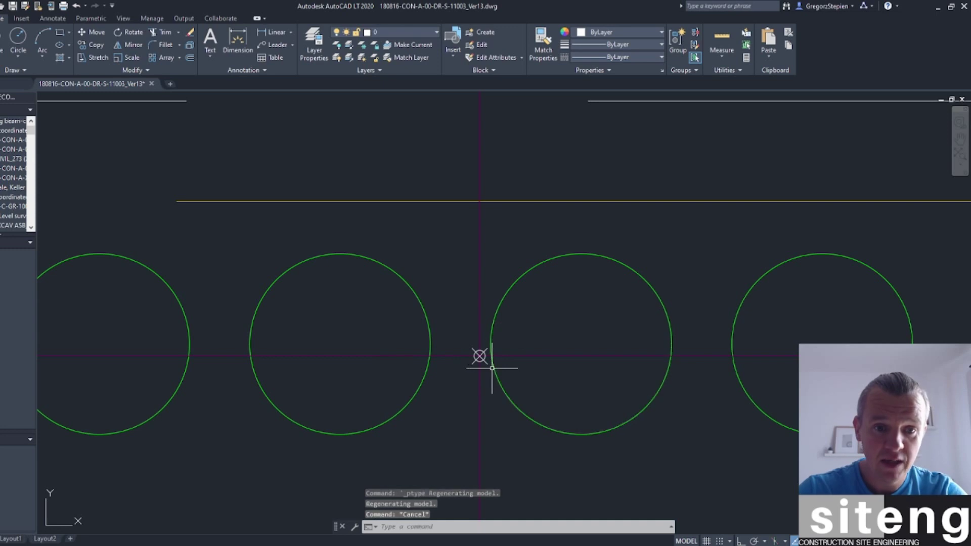
key(Escape)
Check the coordinates of the origin point with the ID command.
scroll(492, 368, down, 5)
scroll(472, 364, up, 7)
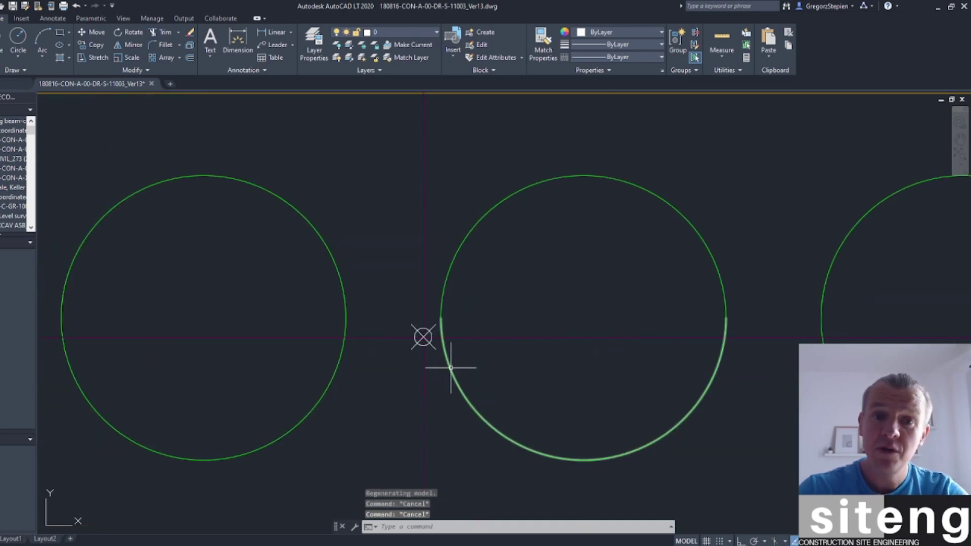
text(ID)
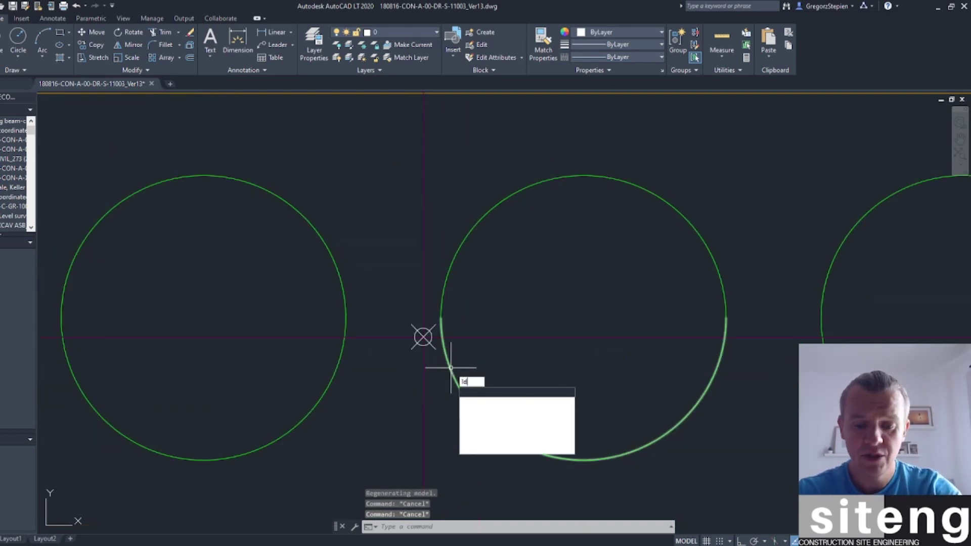
key(Return)
scroll(423, 337, up, 3)
click(423, 336)
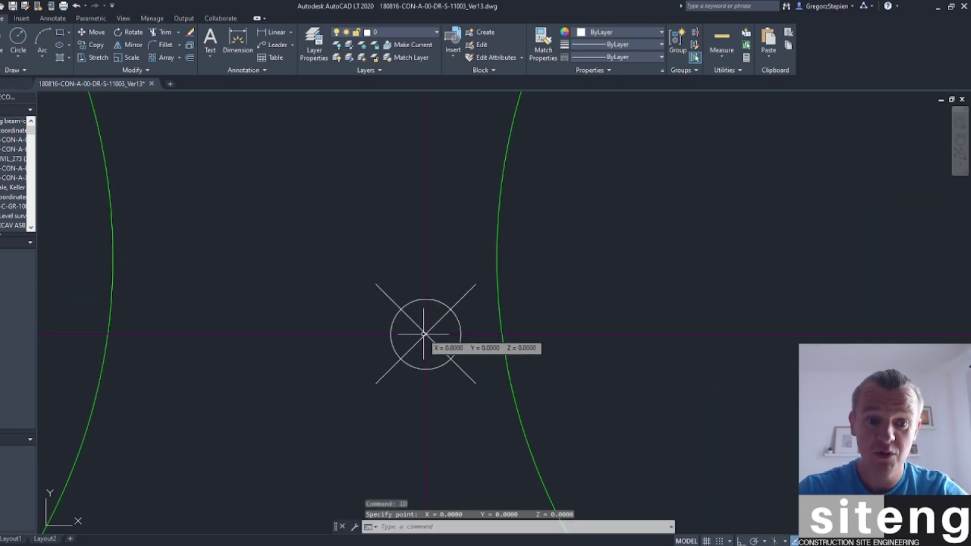
scroll(423, 334, down, 10)
key(Escape)
scroll(457, 299, up, 5)
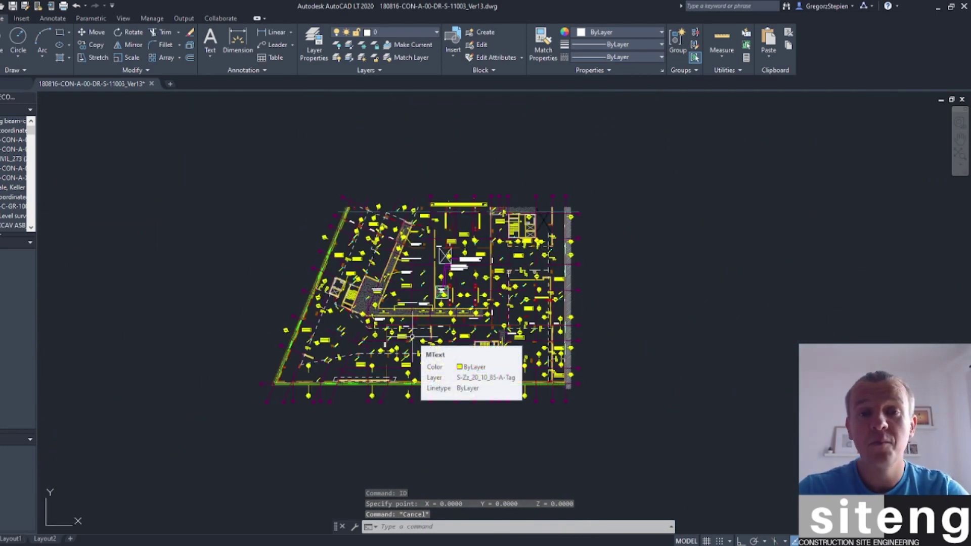
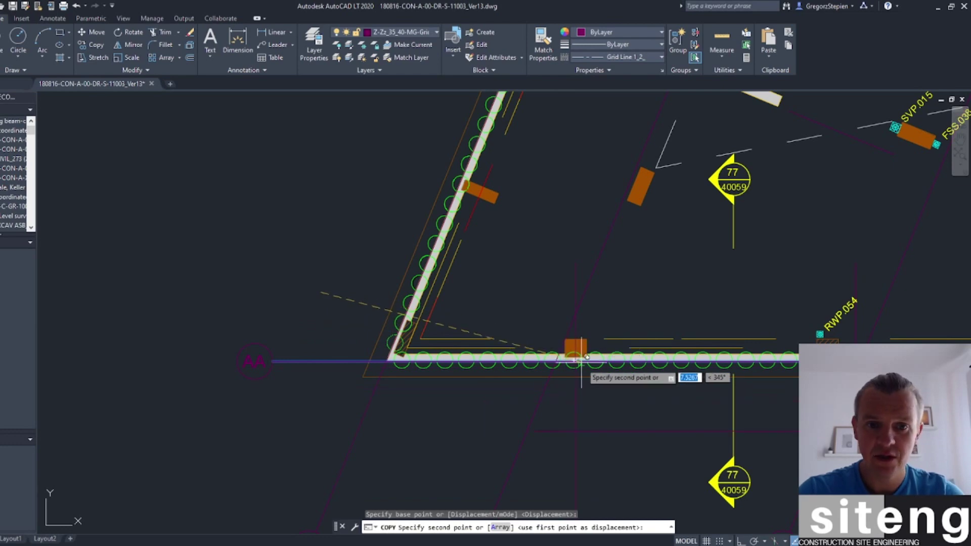
Copy horizontal grid line AA and the vertical grid line through the origin to the empty area right of the floor plan.
scroll(613, 383, down, 3)
scroll(655, 407, down, 5)
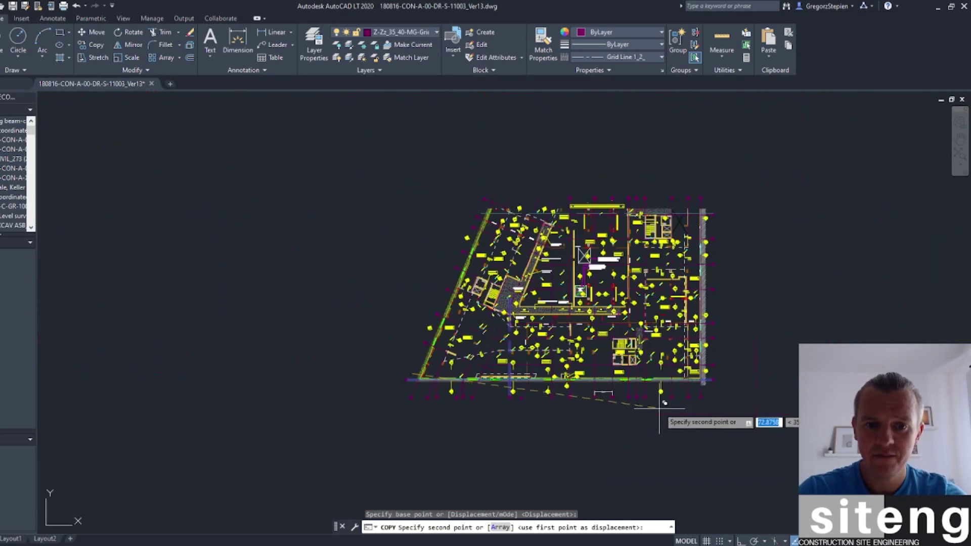
scroll(653, 412, up, 2)
click(645, 343)
key(Escape)
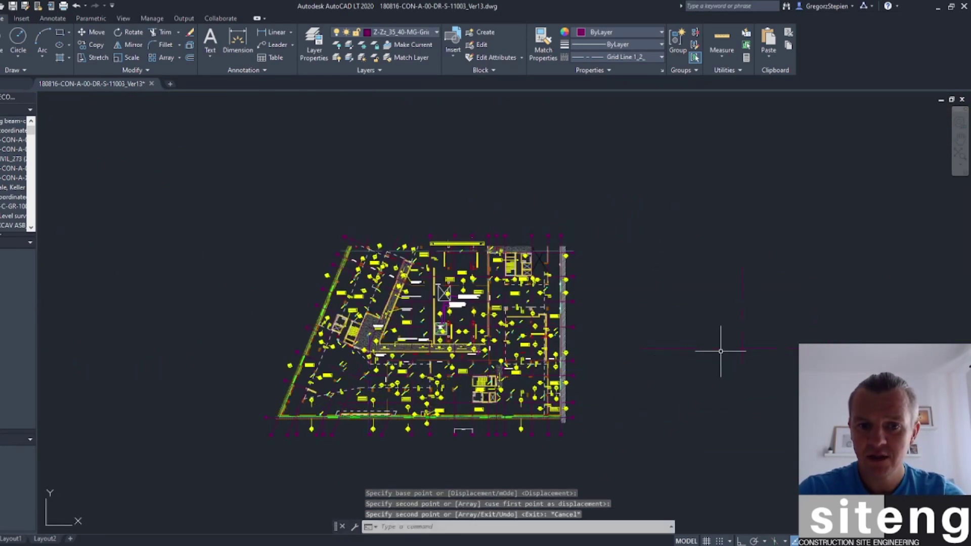
Select the copied horizontal grid line beside the plan to examine its extent.
scroll(758, 354, up, 6)
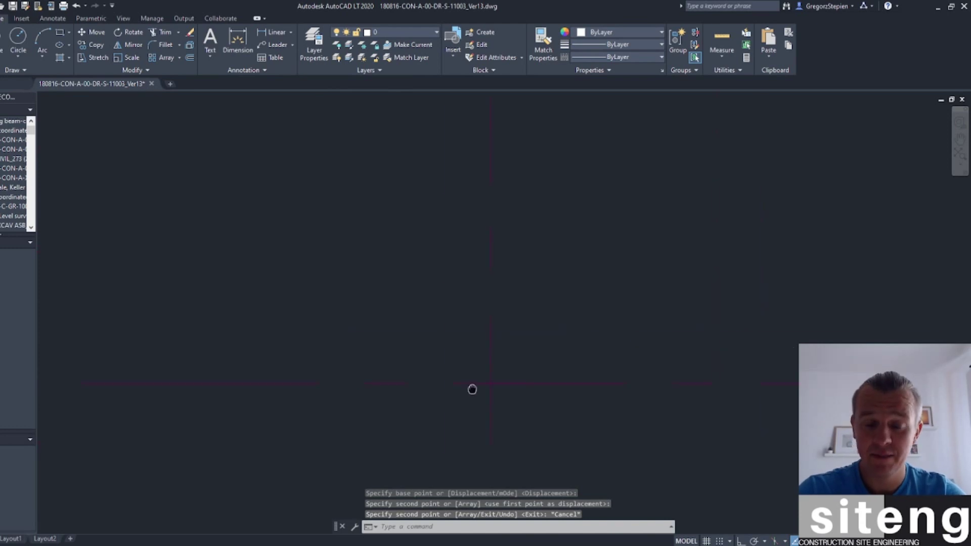
scroll(519, 372, down, 3)
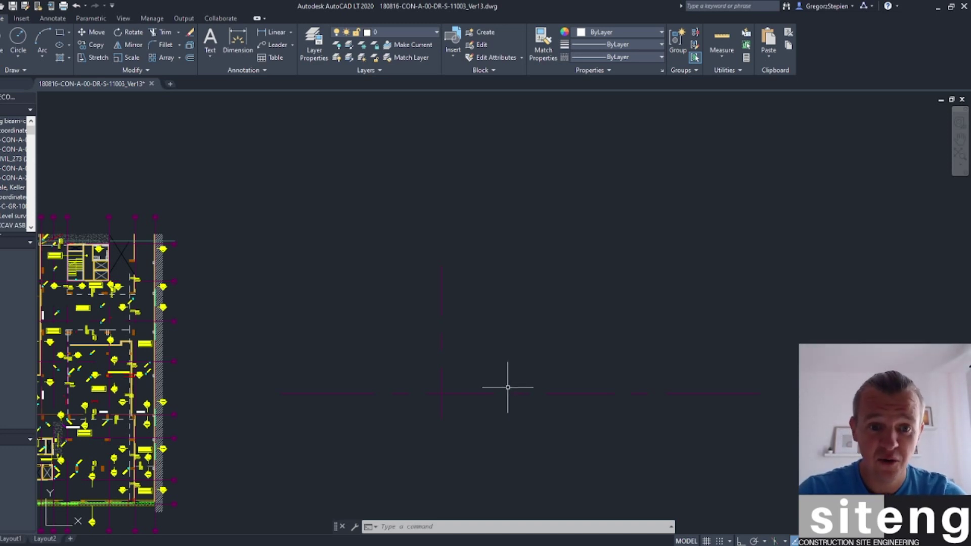
click(511, 384)
key(Escape)
key(Escape)
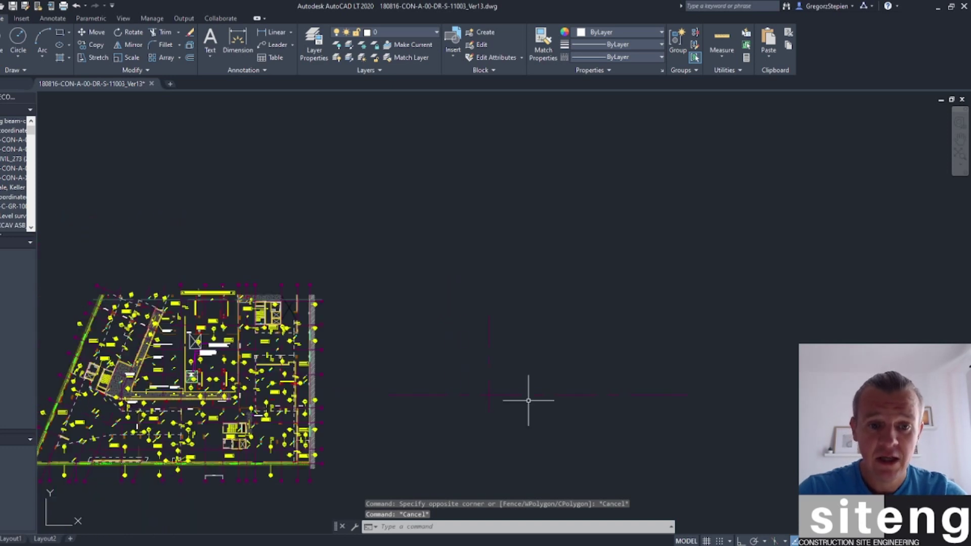
key(Escape)
click(537, 392)
click(532, 389)
scroll(531, 386, up, 3)
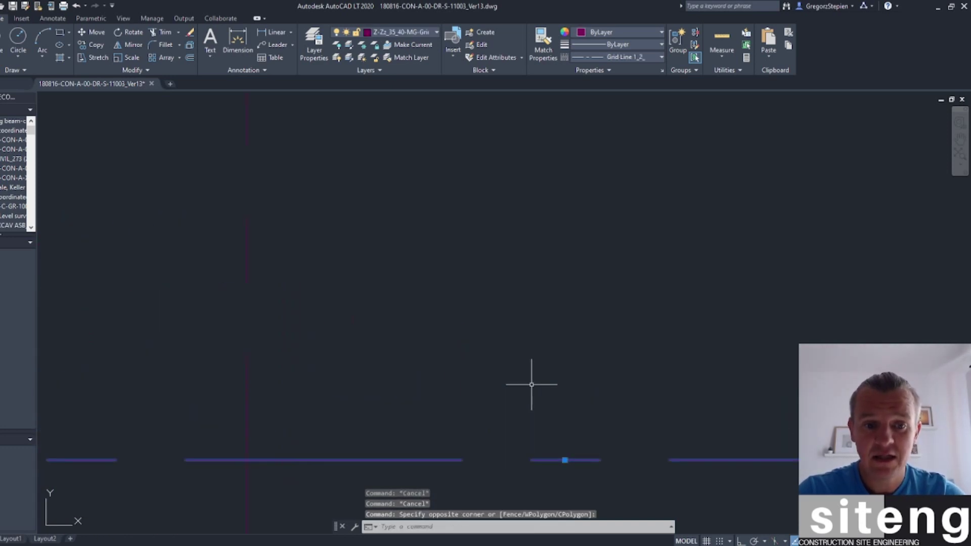
scroll(531, 385, down, 2)
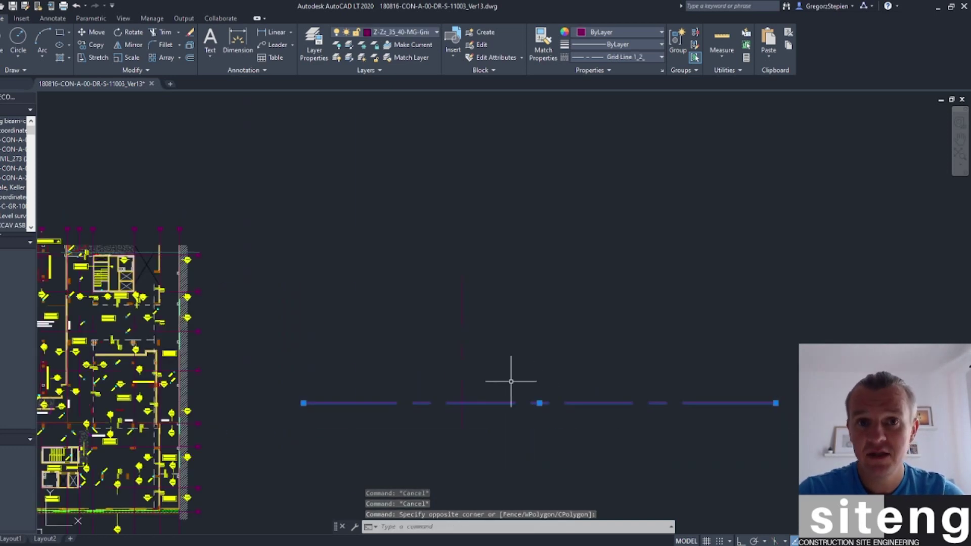
Select the copied vertical grid line beside the plan to examine it, then clear the selection.
key(Escape)
click(491, 326)
click(456, 305)
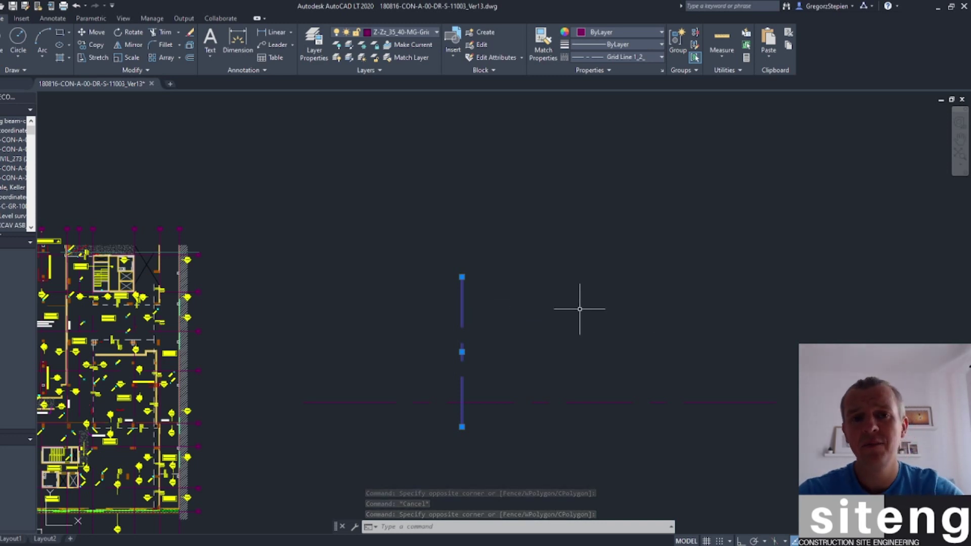
key(Escape)
scroll(475, 348, up, 2)
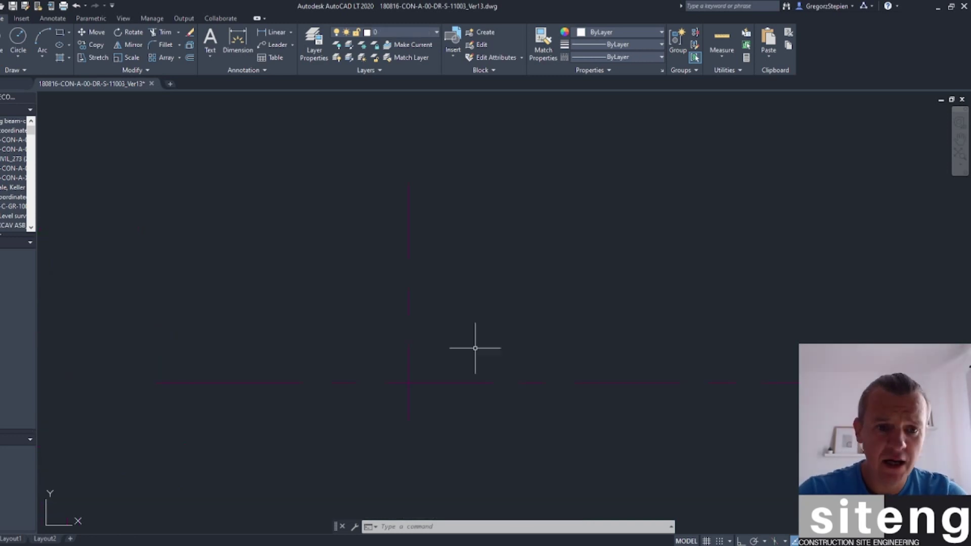
click(433, 320)
click(403, 296)
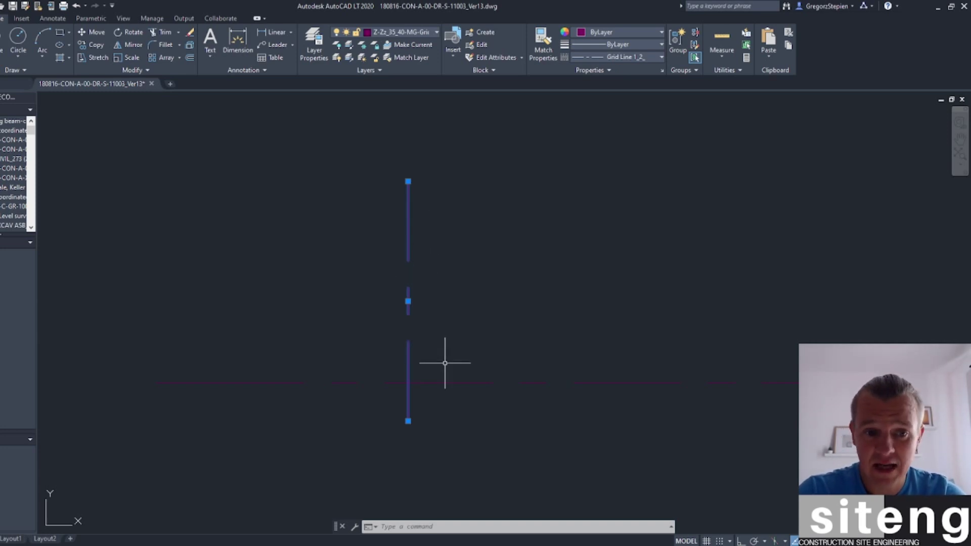
scroll(574, 368, down, 2)
click(617, 378)
key(Escape)
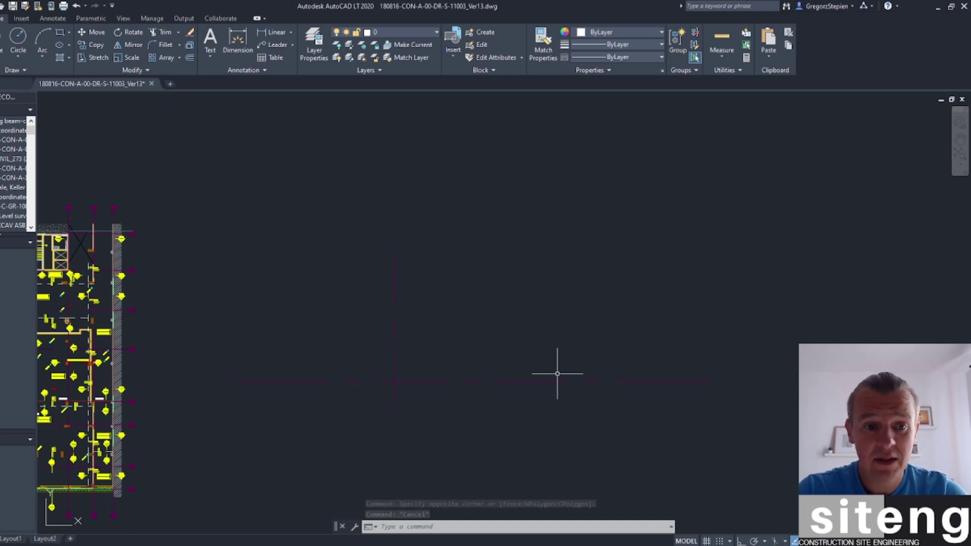
Highlight the copied horizontal grid line, clear it, and select the copied vertical grid line to compare the two axes.
scroll(461, 402, down, 2)
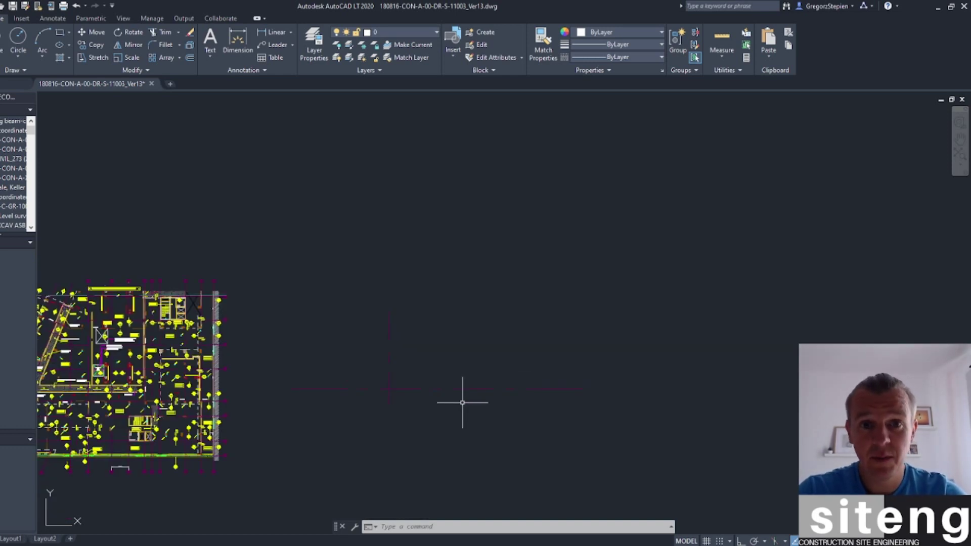
scroll(427, 387, up, 4)
click(440, 390)
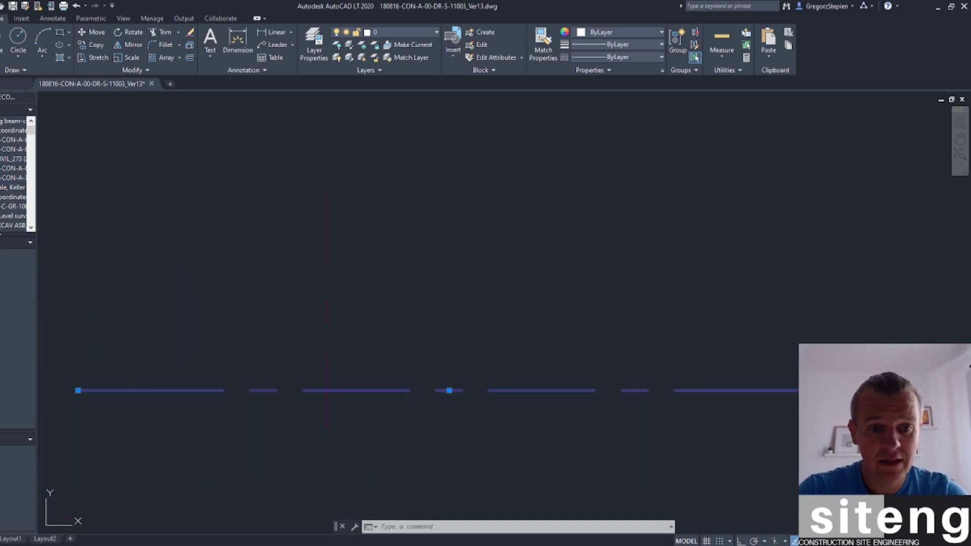
click(405, 379)
key(Escape)
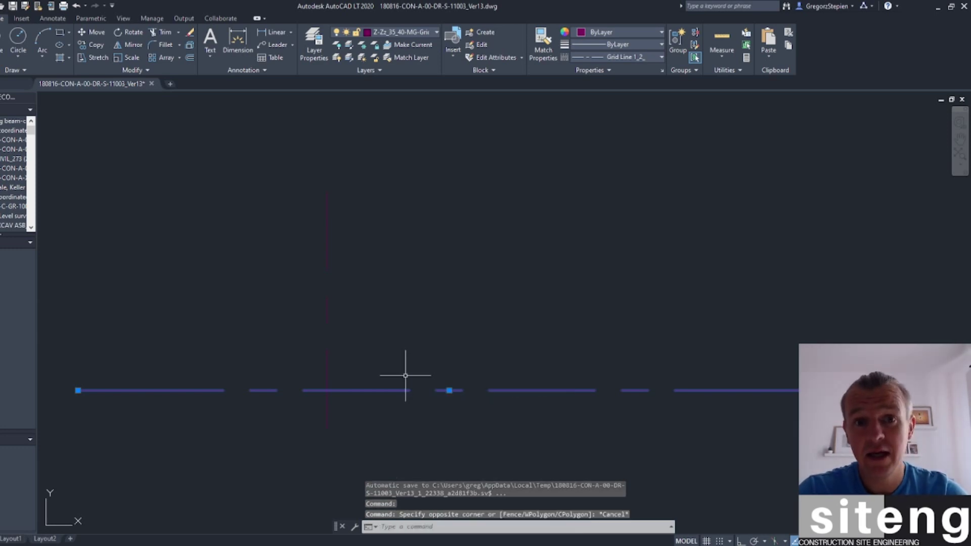
key(Escape)
drag(362, 325, 297, 299)
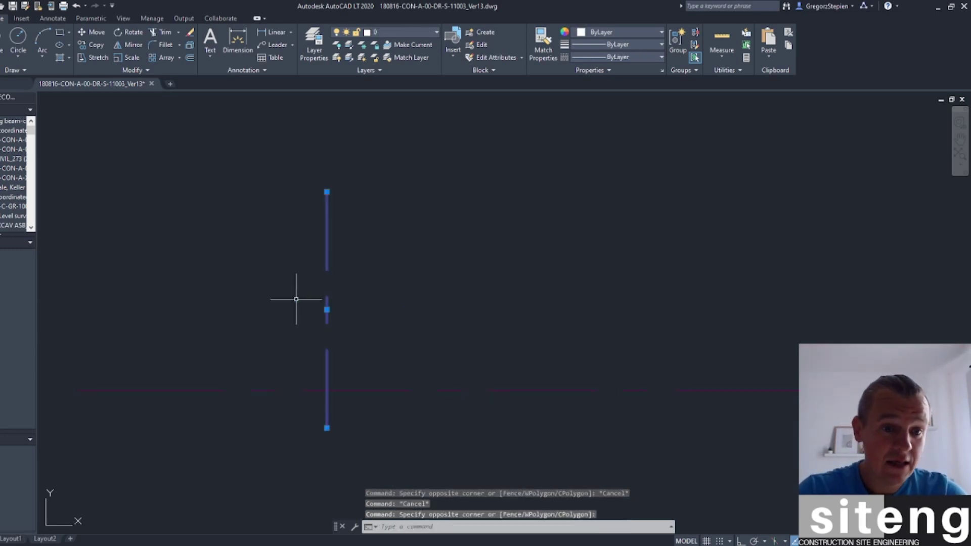
View the two copied grid lines together beside the plan, then clear their selection.
scroll(303, 300, down, 8)
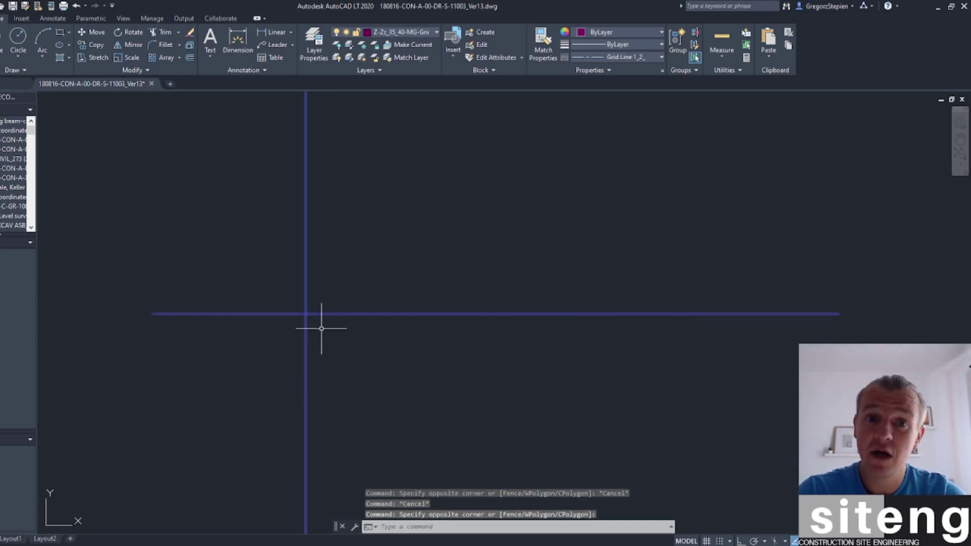
scroll(321, 328, down, 8)
key(Escape)
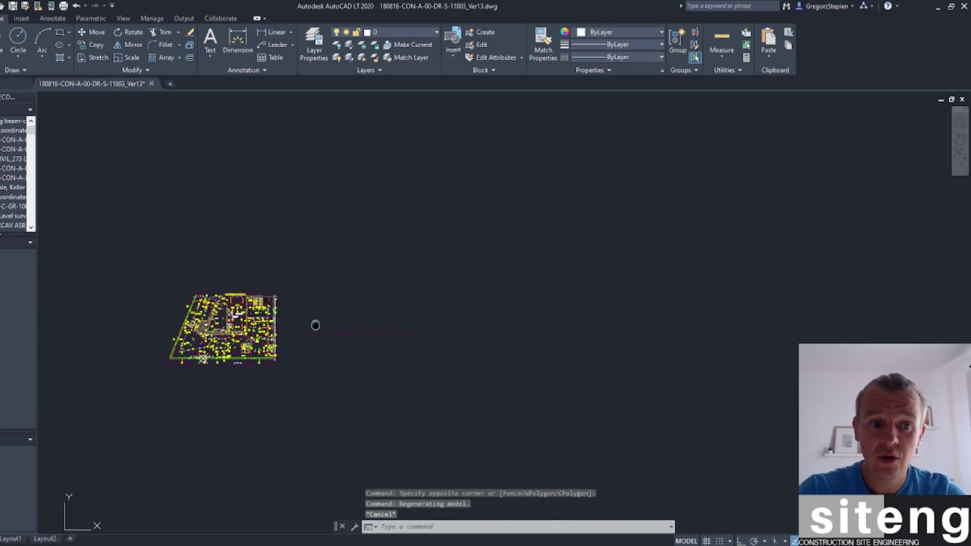
Move the whole floor plan, using the marked grid intersection on line A7 as base point, to coordinates 5000, 2000.
middle_drag(315, 325, 505, 352)
scroll(477, 365, up, 2)
click(478, 426)
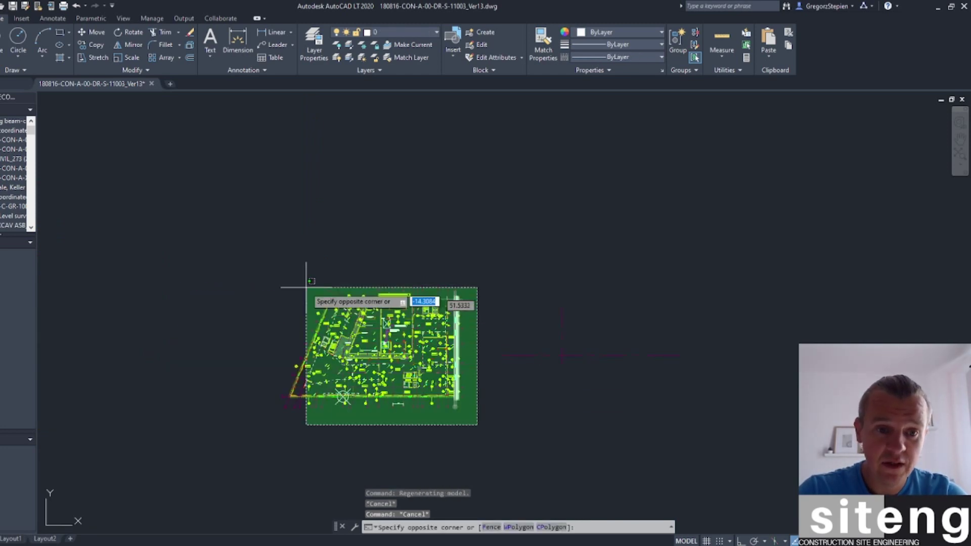
click(238, 254)
scroll(314, 396, up, 7)
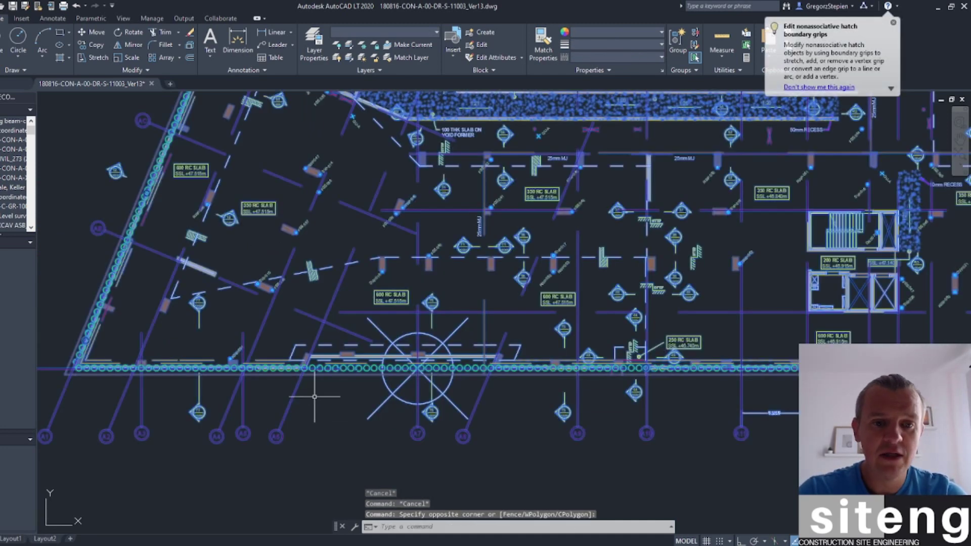
scroll(416, 369, up, 6)
scroll(385, 340, up, 5)
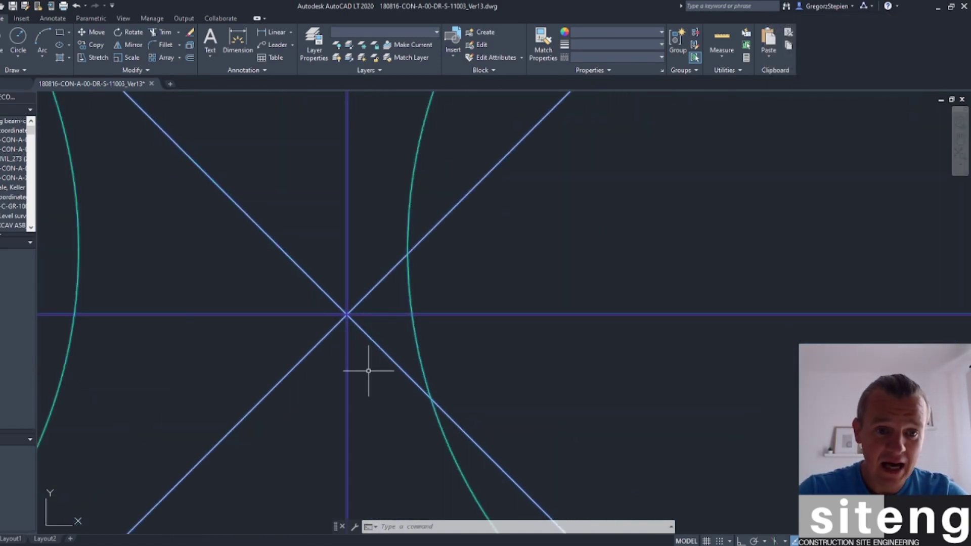
text(m)
key(Return)
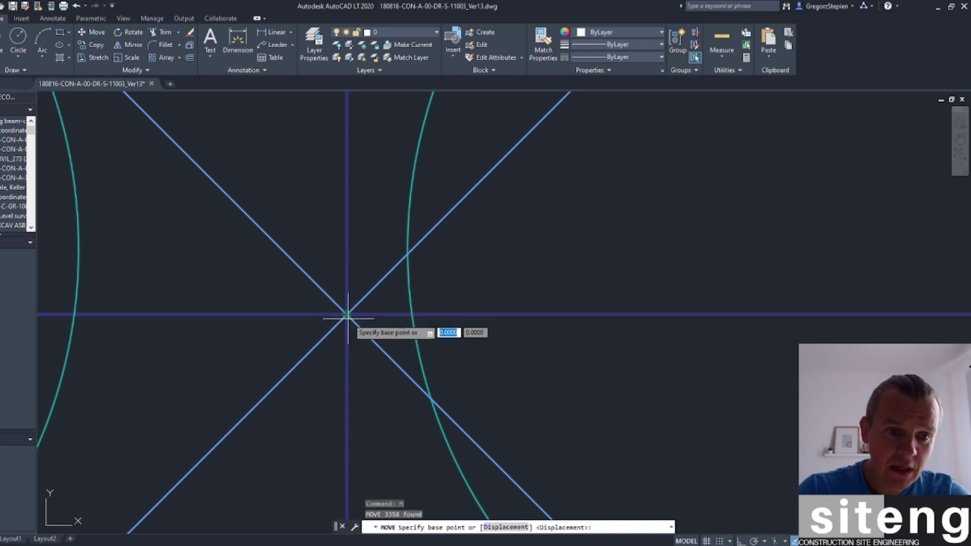
click(347, 315)
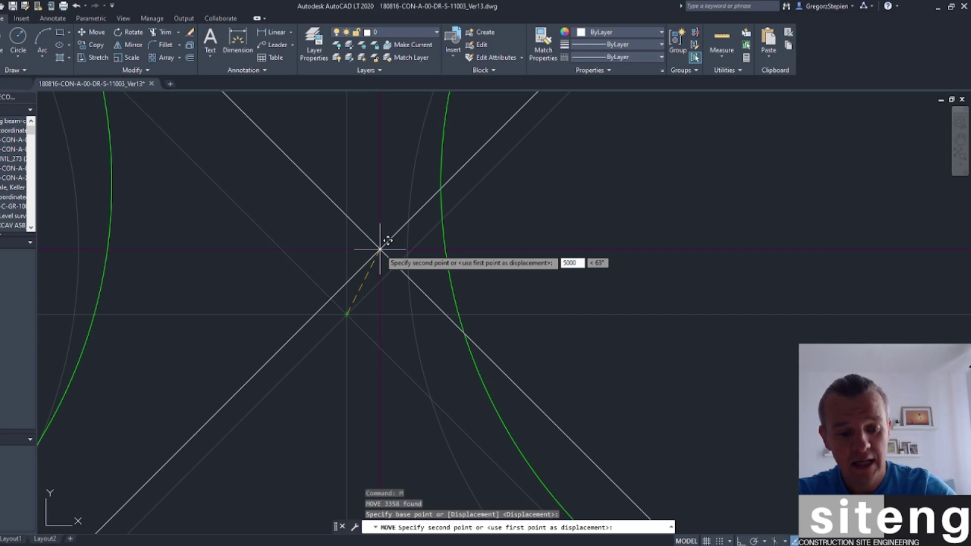
text(5000)
key(Tab)
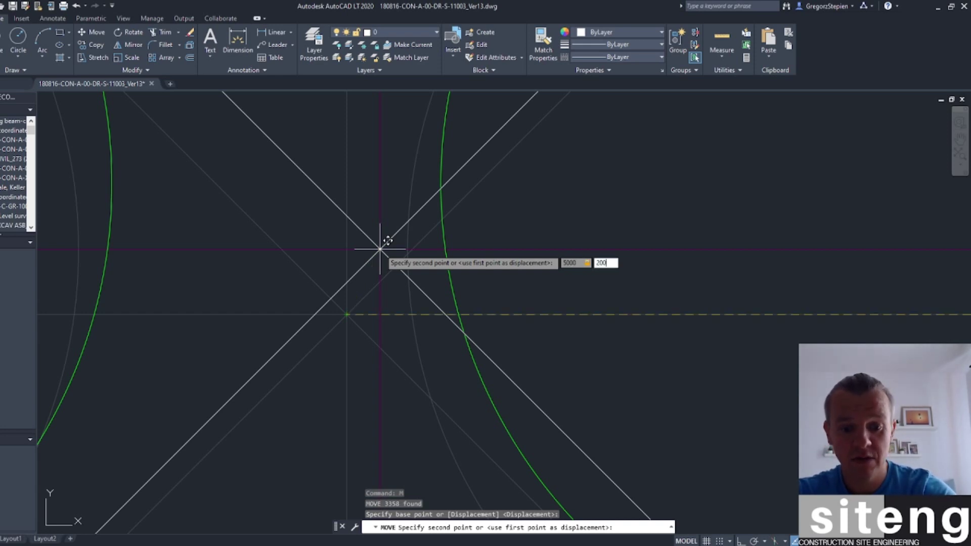
key(Return)
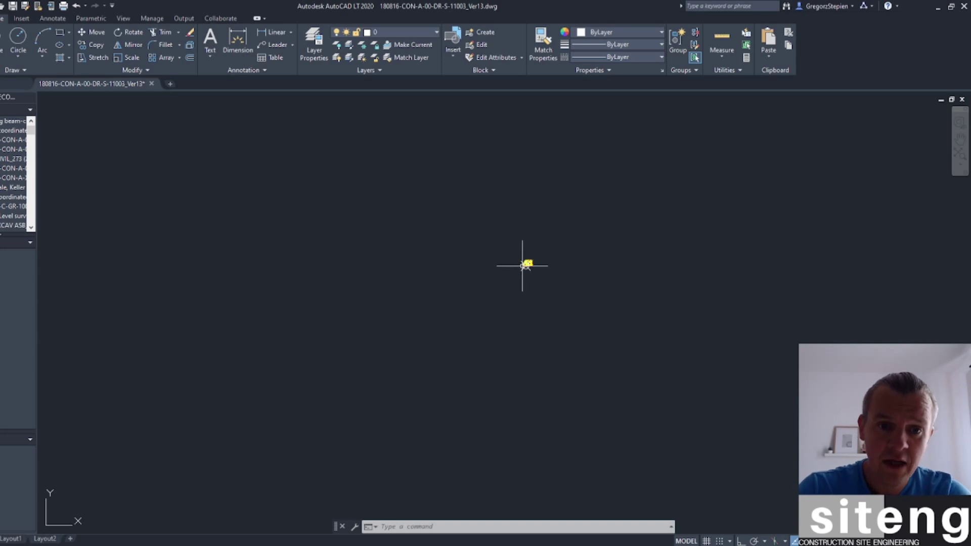
Query the coordinates of the marked grid intersection on line A7 with the ID command.
scroll(521, 266, up, 10)
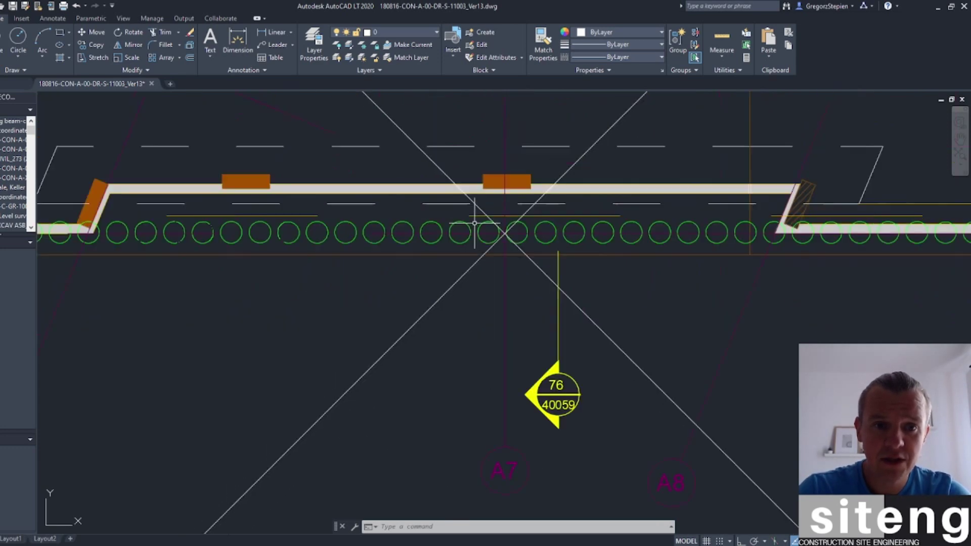
scroll(510, 243, up, 5)
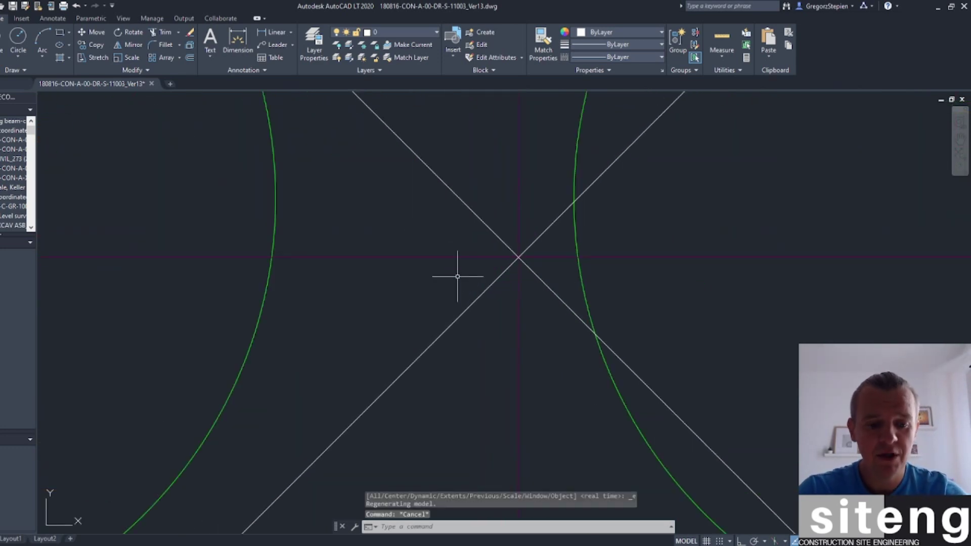
text(id)
key(Return)
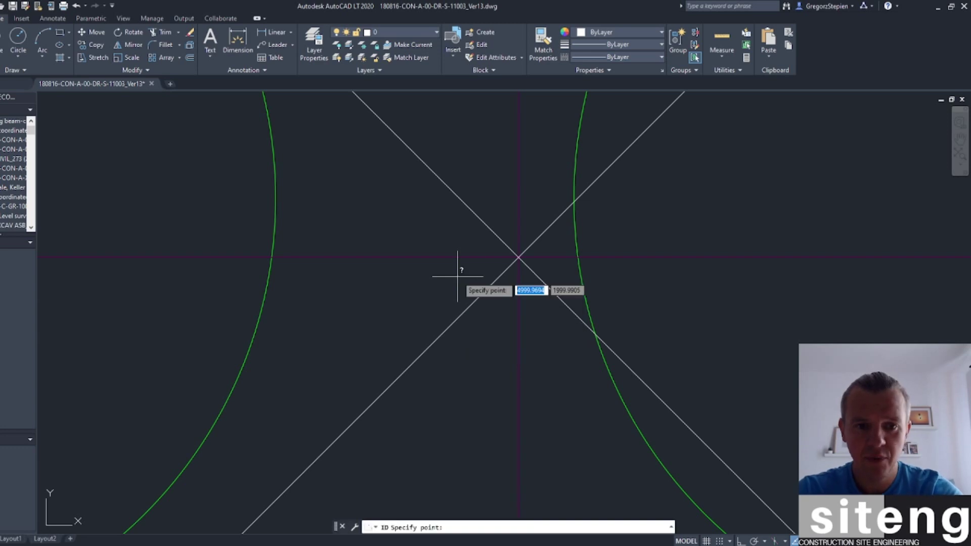
click(518, 257)
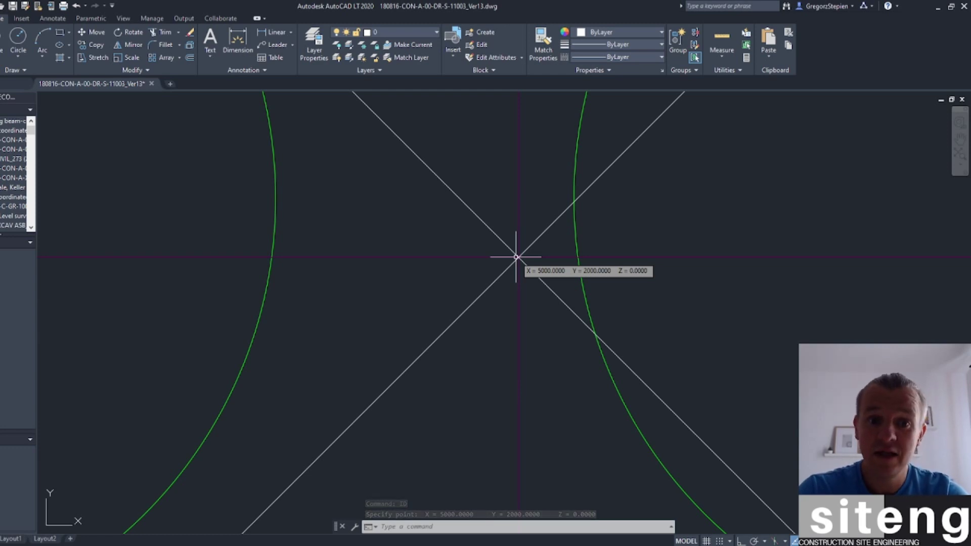
Add a horizontal linear dimension from grid line A7 to grid line A9, placed below the pile wall.
scroll(515, 257, down, 10)
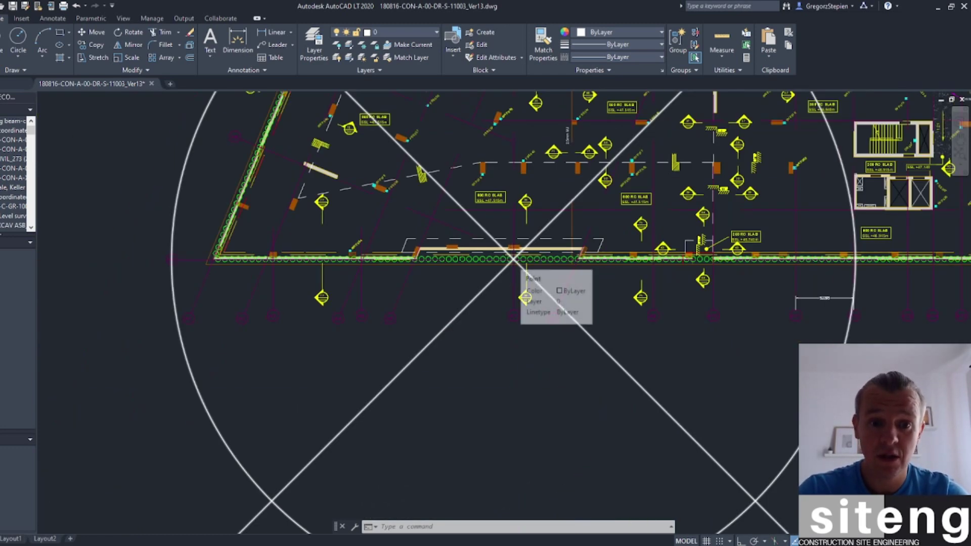
scroll(513, 259, down, 6)
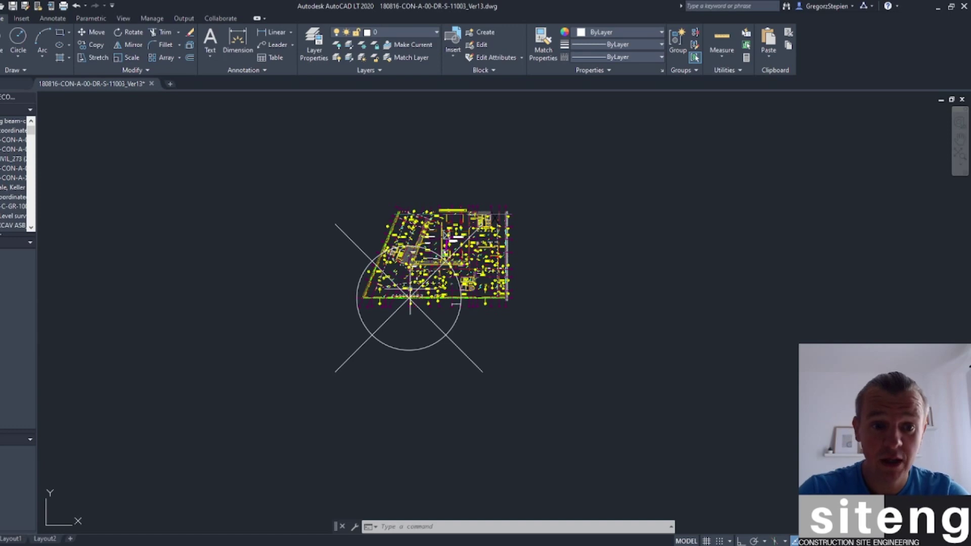
scroll(411, 299, up, 10)
key(Escape)
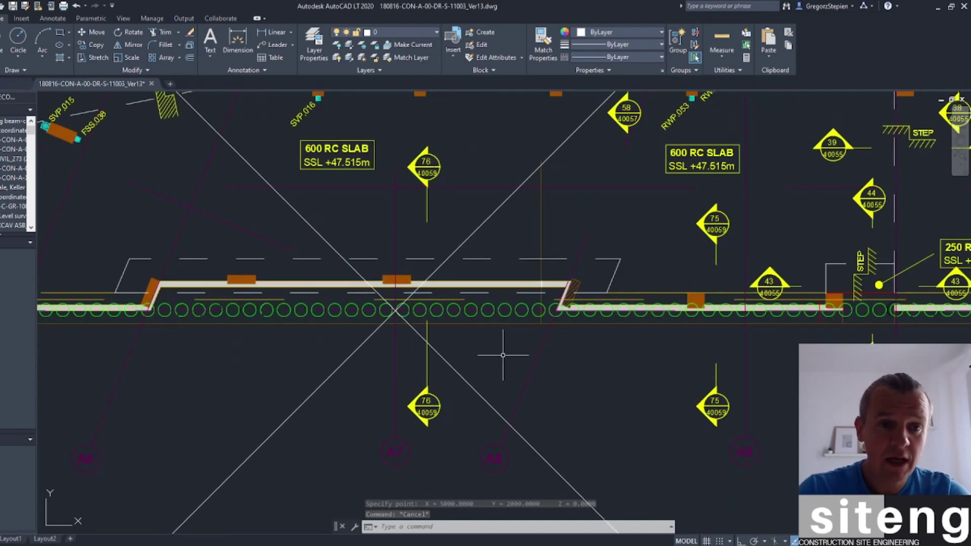
click(276, 32)
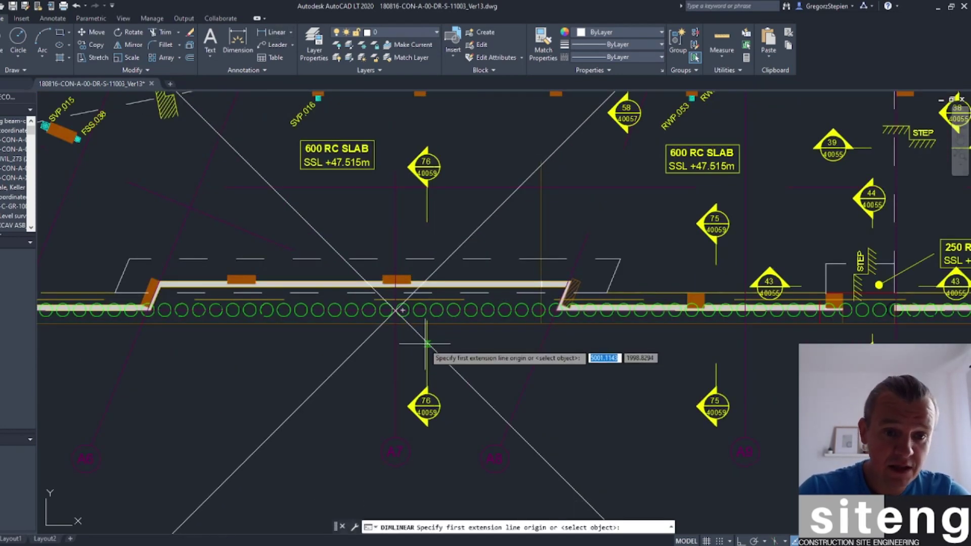
click(403, 310)
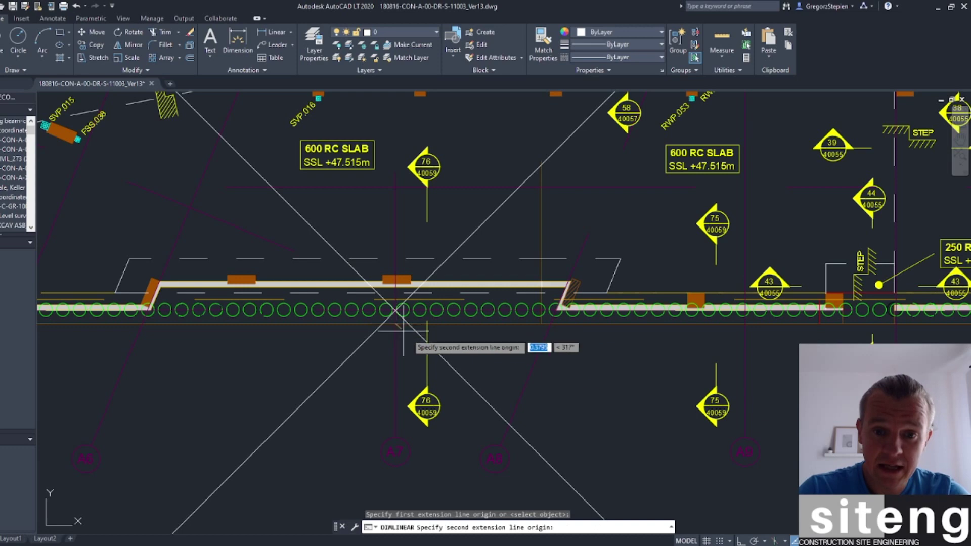
click(742, 327)
click(666, 362)
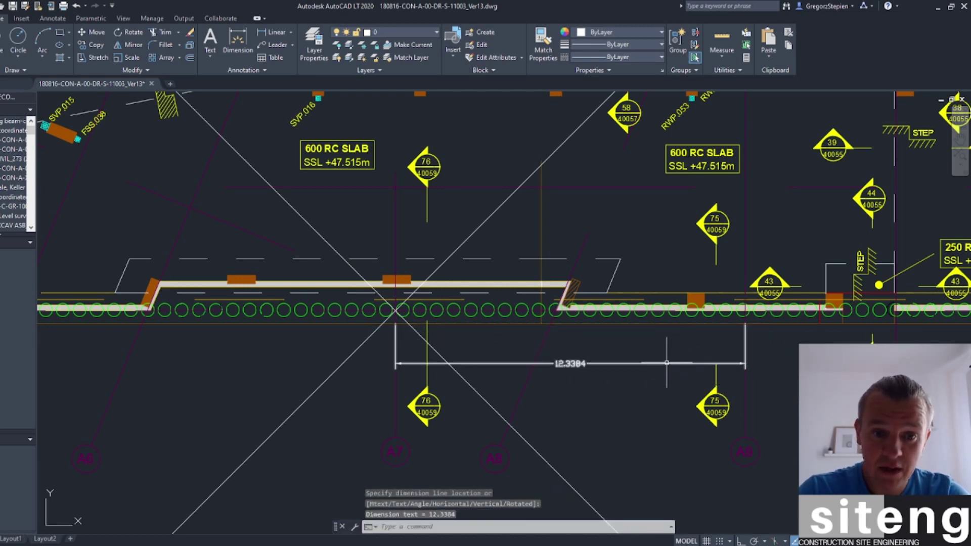
Add a vertical linear dimension from the marked A7 intersection up to the next horizontal grid line.
middle_drag(411, 223, 470, 269)
right_click(469, 269)
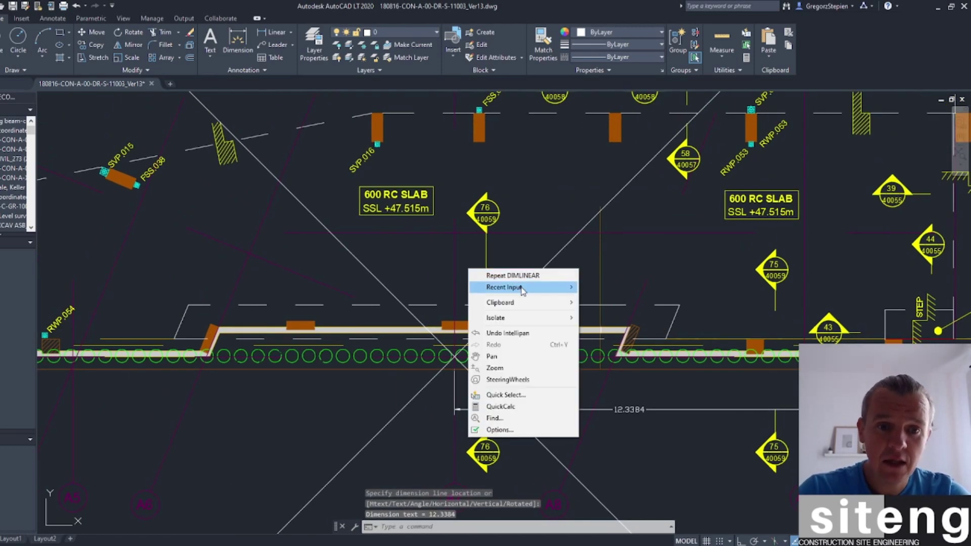
click(512, 276)
scroll(455, 356, up, 8)
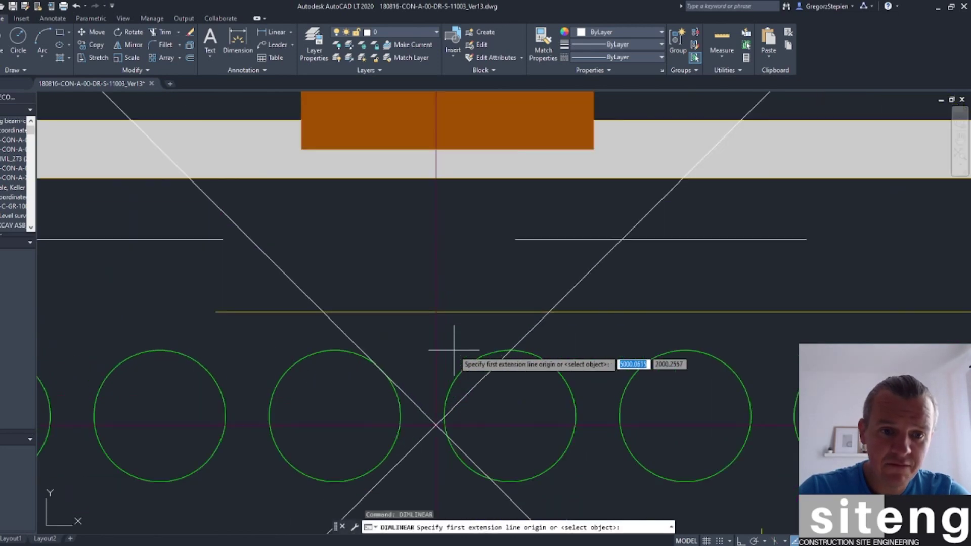
click(440, 416)
scroll(478, 293, down, 6)
middle_drag(473, 232, 442, 388)
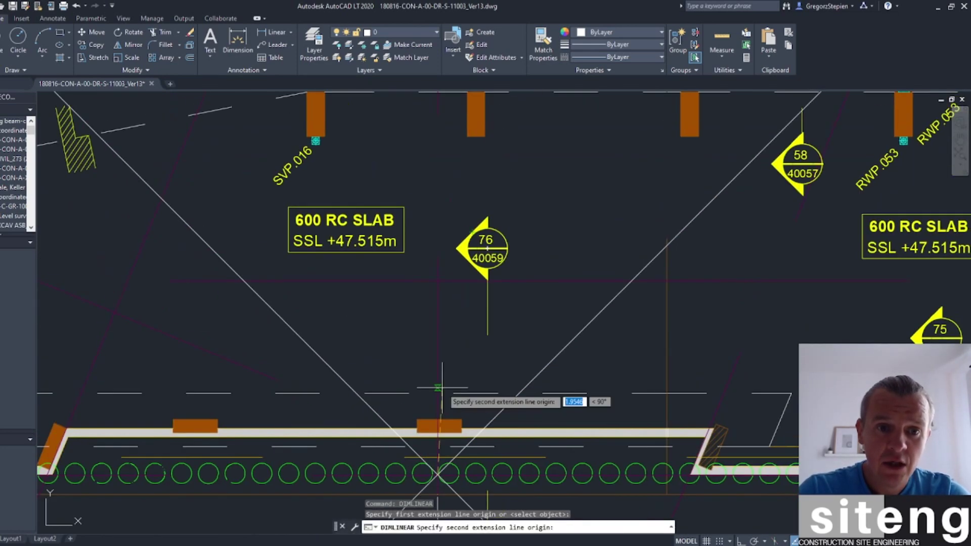
click(438, 281)
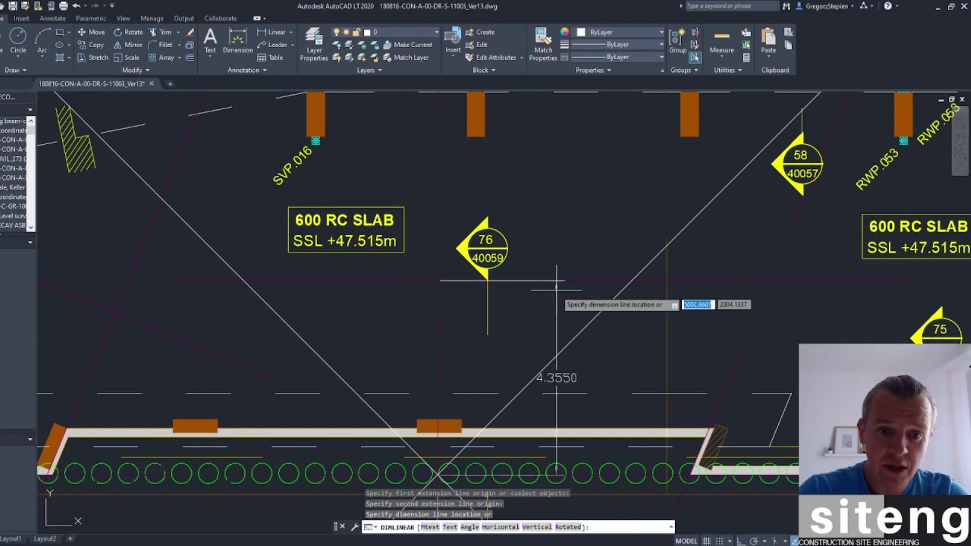
click(556, 288)
Examine the horizontal and vertical dimensions and how they relate to the surrounding grid lines.
scroll(556, 304, down, 3)
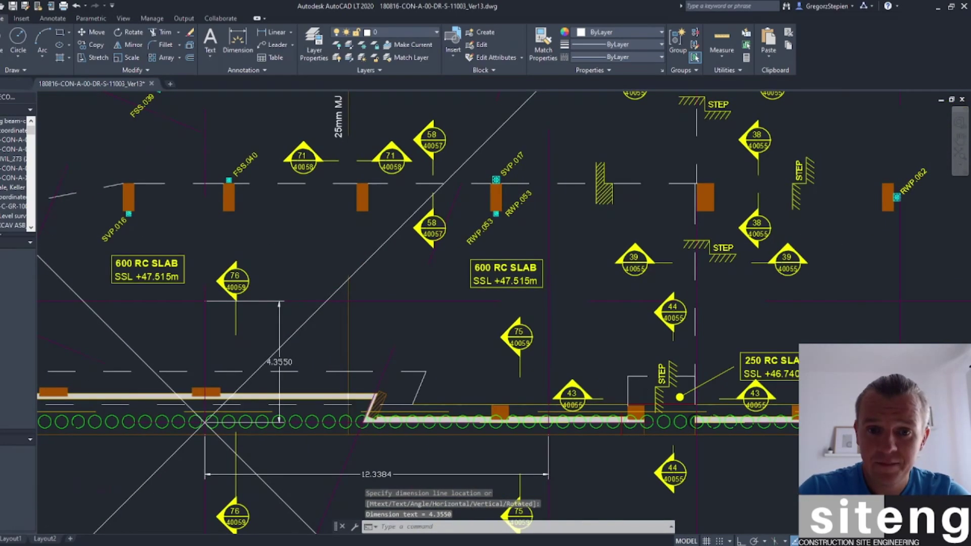
scroll(390, 329, up, 5)
scroll(389, 344, down, 9)
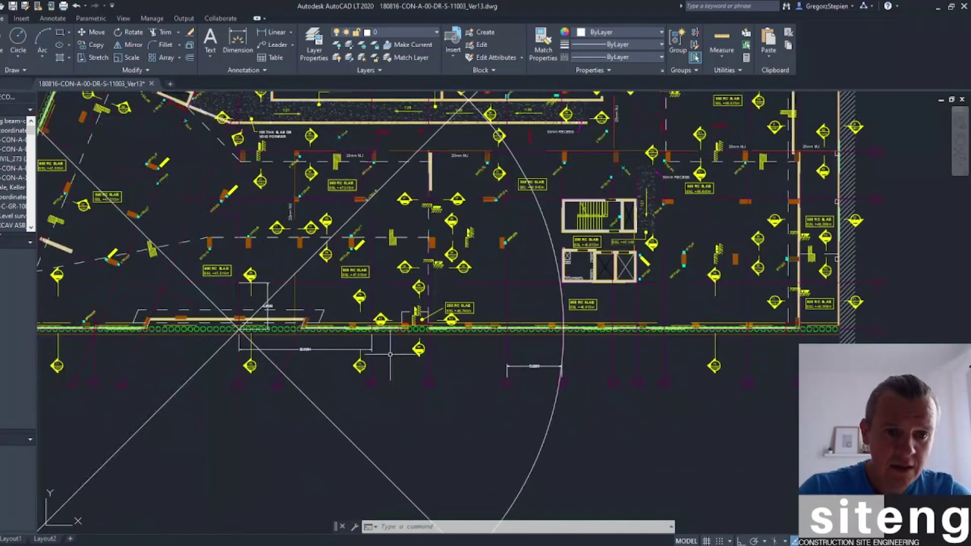
scroll(390, 354, down, 2)
scroll(469, 322, up, 7)
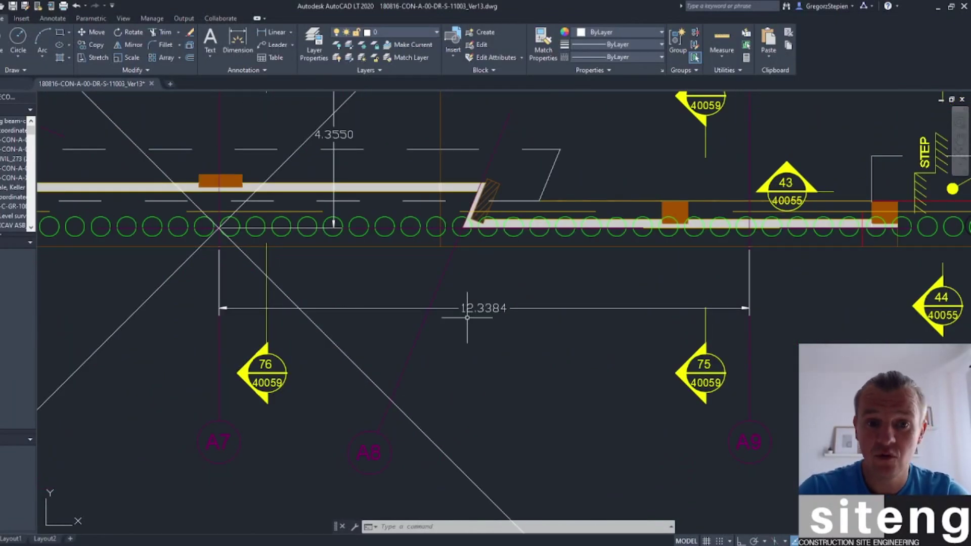
scroll(467, 317, down, 5)
scroll(439, 312, up, 7)
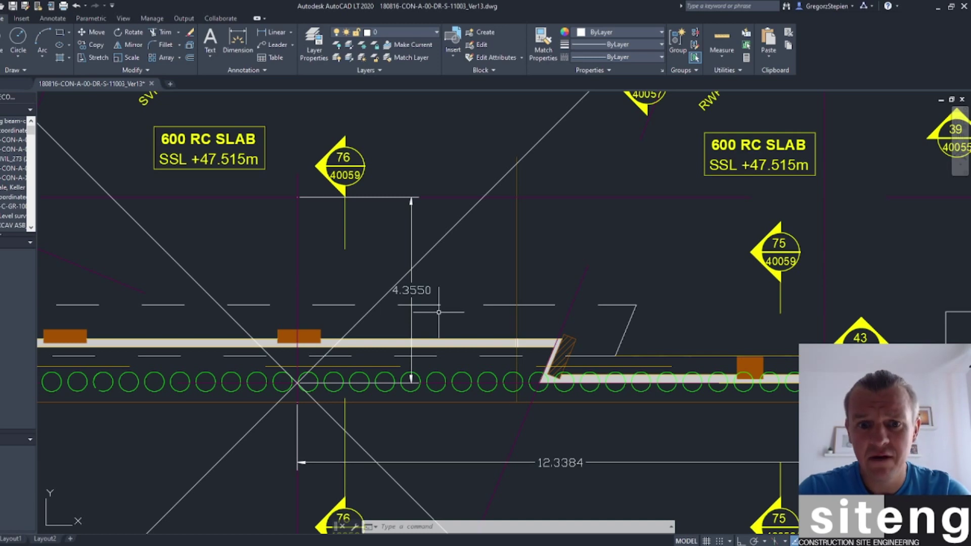
Place a point where grid line A9 crosses the horizontal grid line above the pile wall.
middle_drag(798, 240, 753, 239)
scroll(752, 239, up, 2)
scroll(761, 249, down, 2)
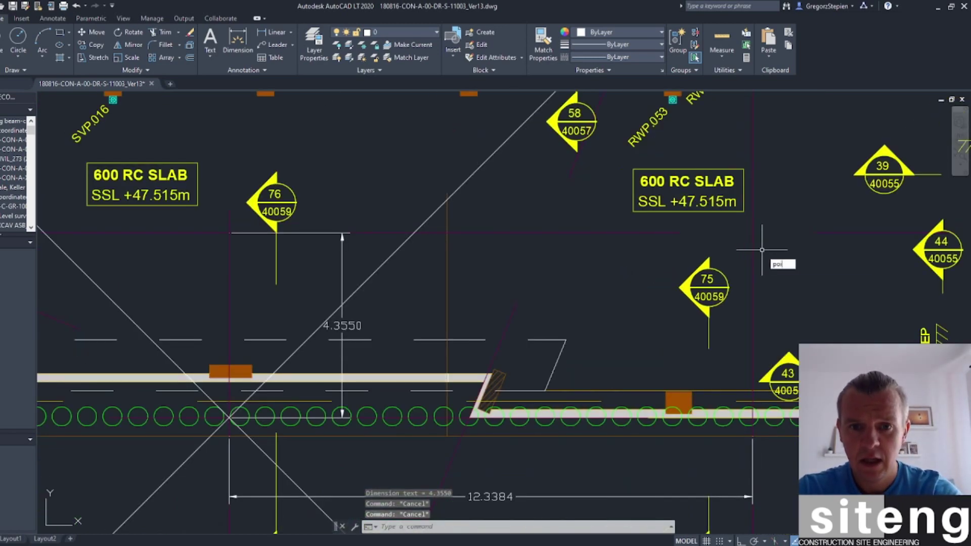
key(Return)
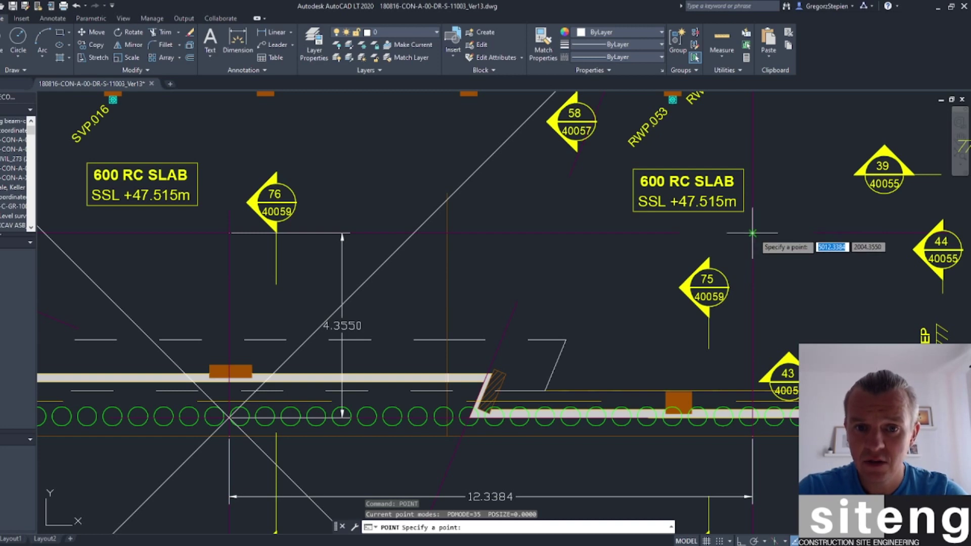
click(752, 233)
scroll(753, 231, down, 2)
scroll(694, 312, up, 2)
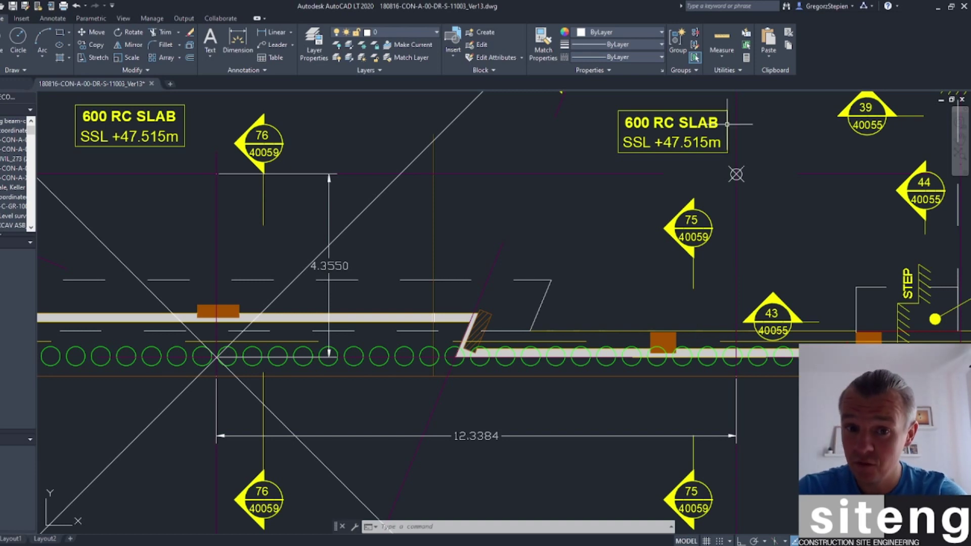
Query the coordinates of the new point on grid line A9 with the ID command and compare them with the dimensions.
middle_drag(737, 174, 682, 222)
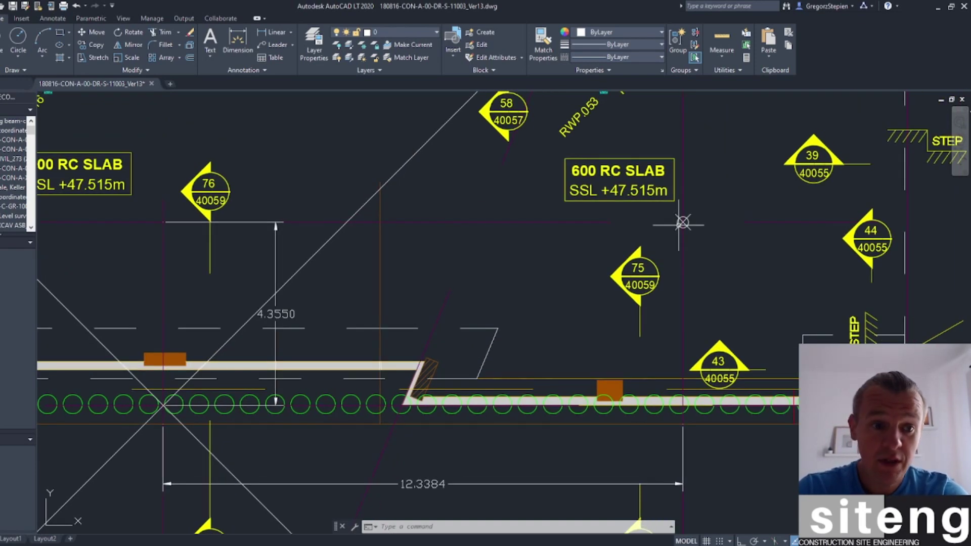
mouse_move(683, 222)
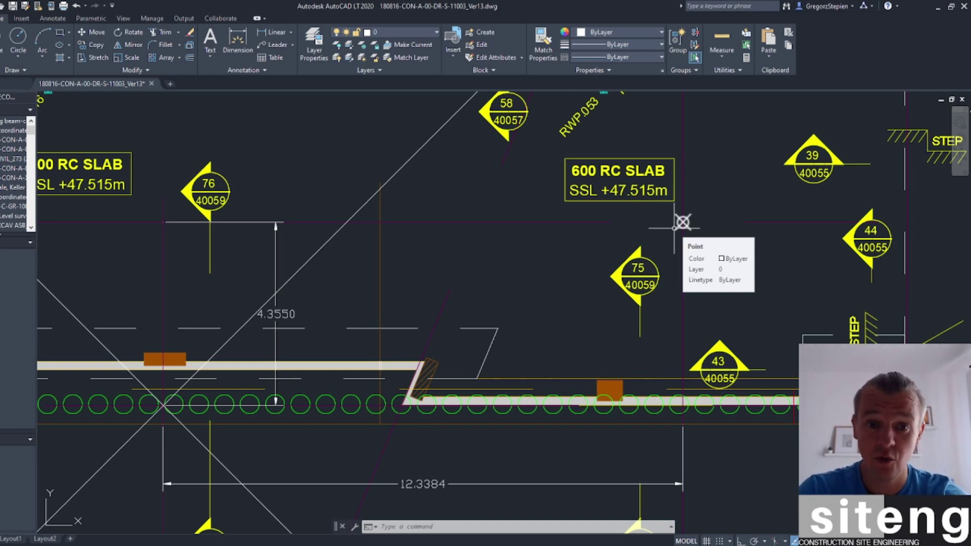
key(Escape)
key(Escape)
text(ID)
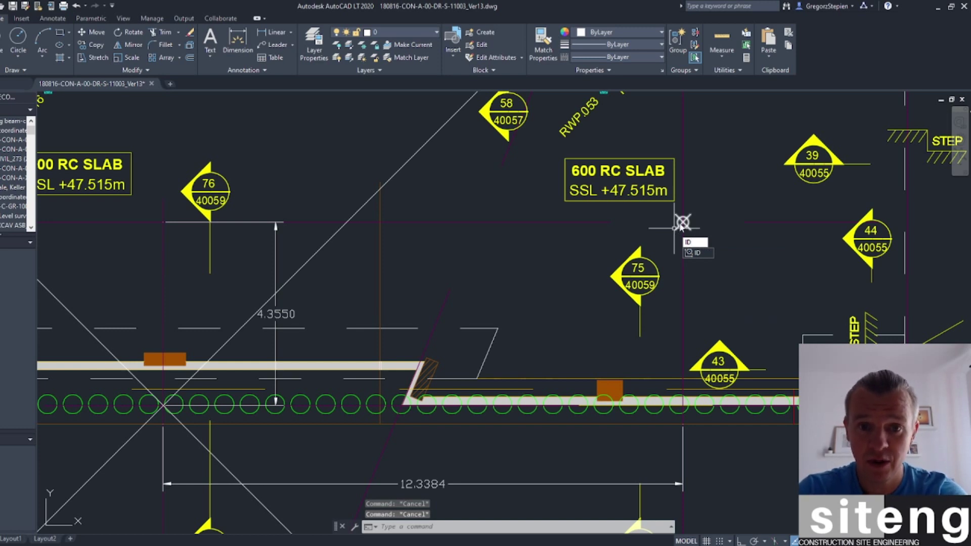
scroll(682, 223, up, 4)
key(Return)
click(684, 222)
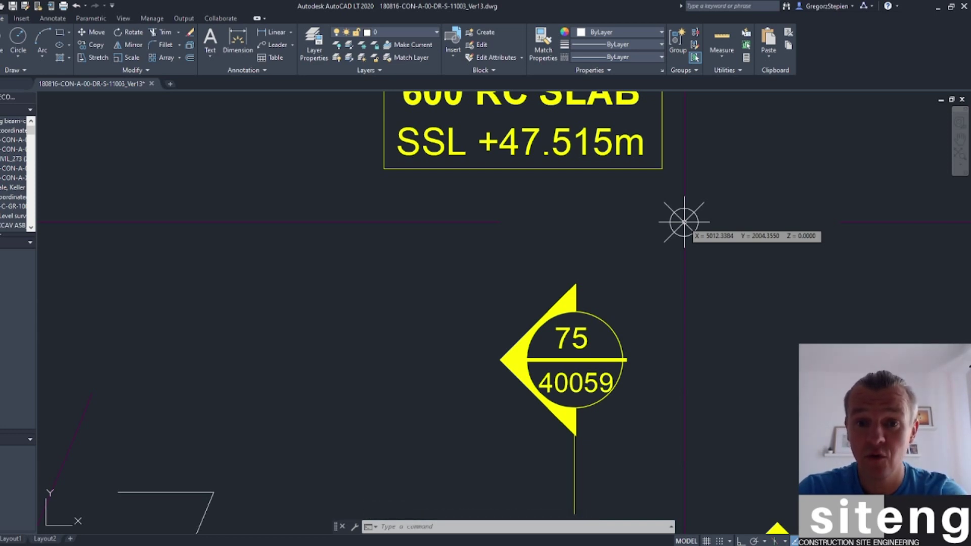
scroll(683, 223, down, 6)
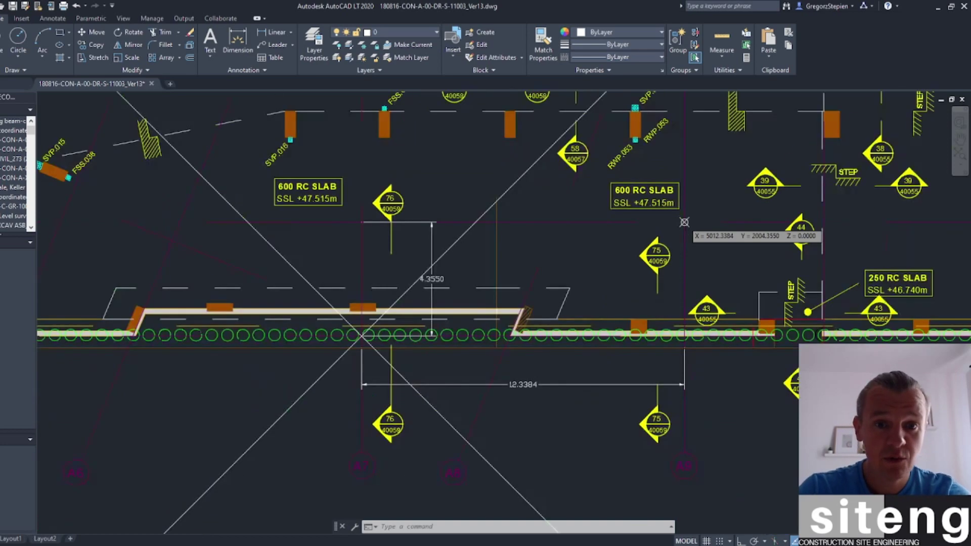
Examine the new point on grid line A9, the dimensions to the A7 intersection, and their place in the whole floor plan.
scroll(582, 287, up, 5)
key(Escape)
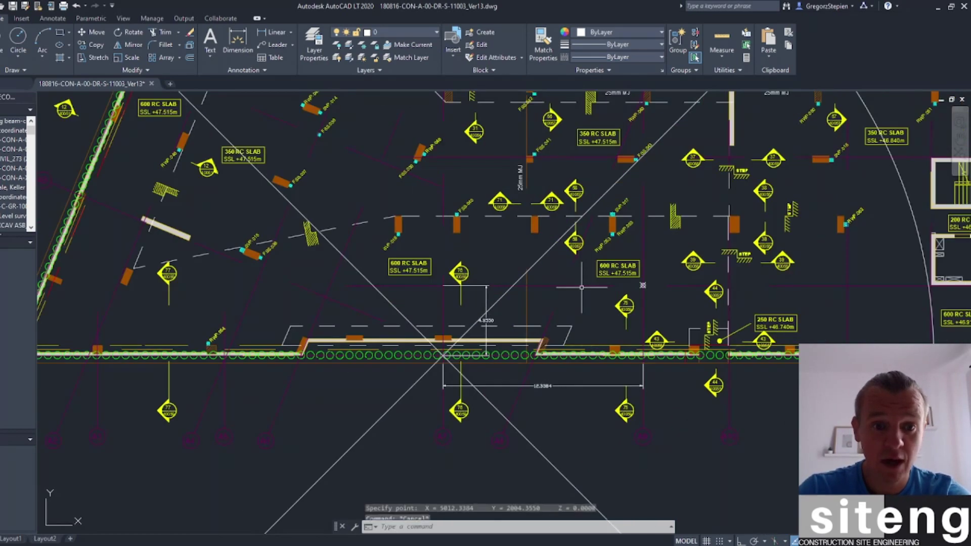
scroll(536, 329, up, 4)
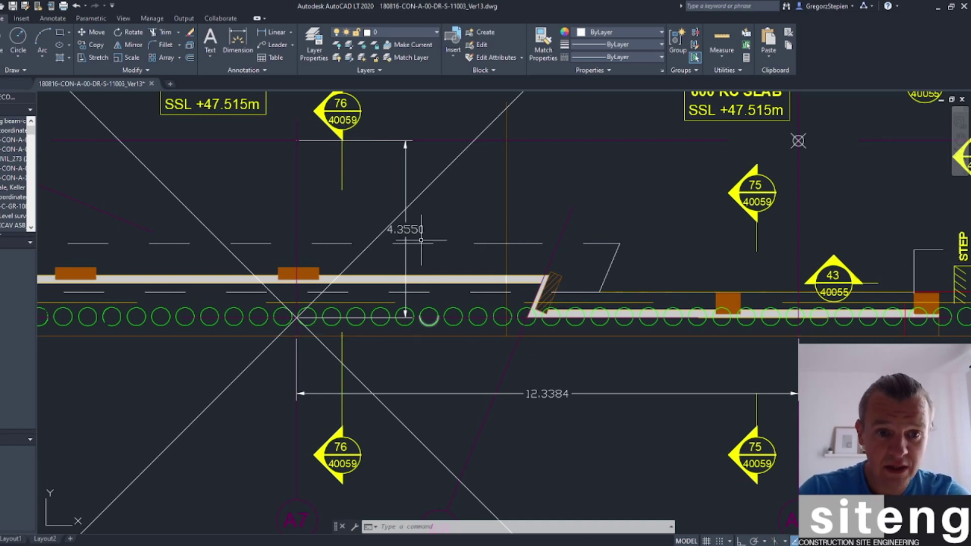
mouse_move(801, 194)
middle_down()
mouse_move(788, 202)
mouse_move(749, 314)
middle_up()
click(747, 314)
scroll(748, 256, up, 5)
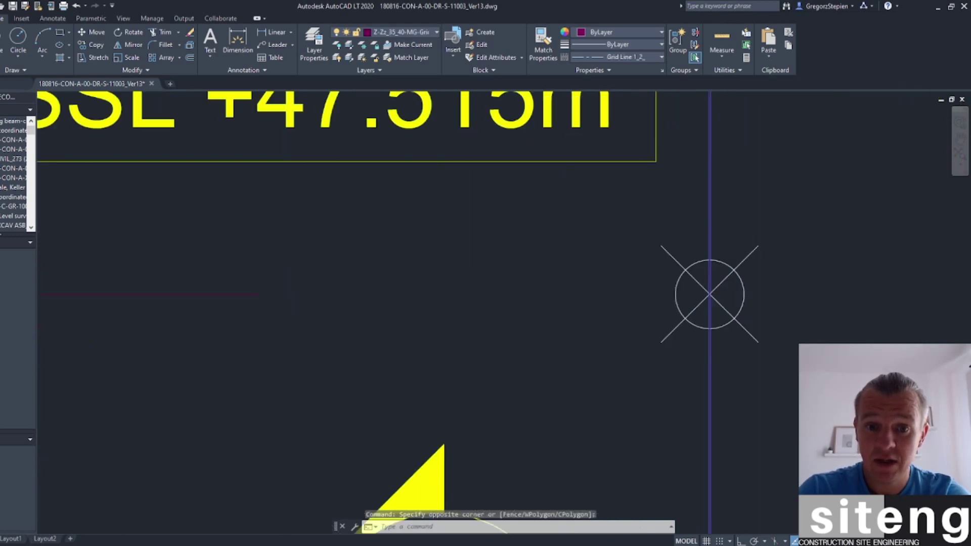
scroll(748, 256, down, 5)
middle_drag(596, 358, 582, 227)
scroll(581, 405, up, 3)
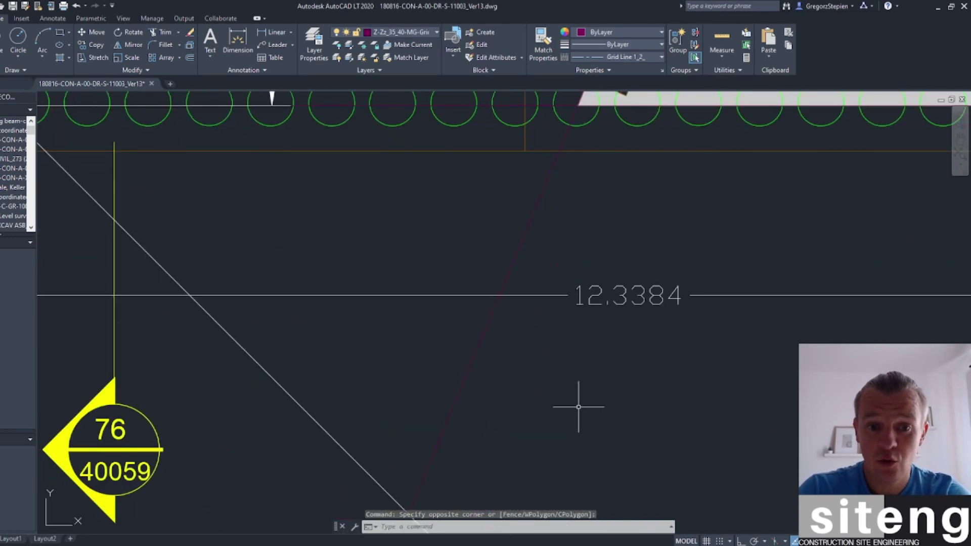
key(Escape)
scroll(632, 303, down, 8)
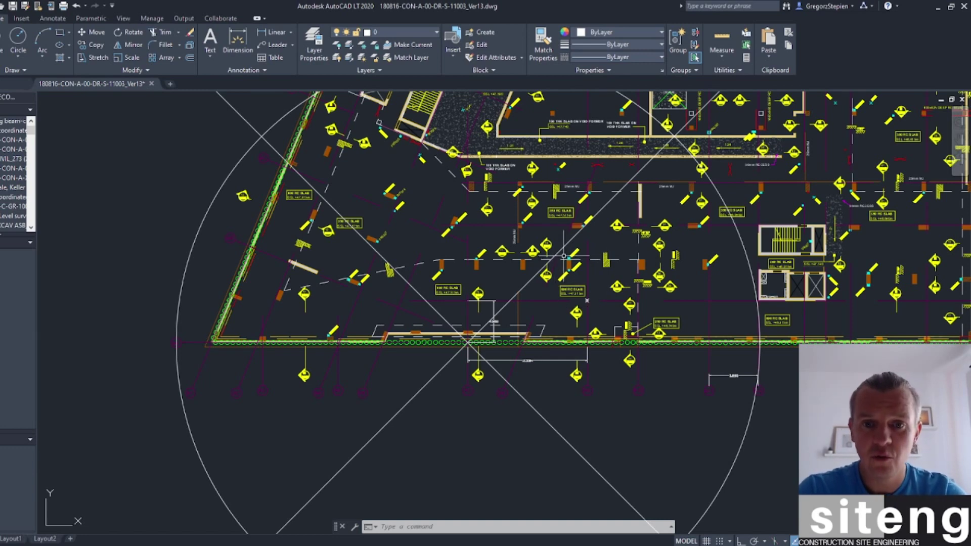
scroll(545, 255, down, 2)
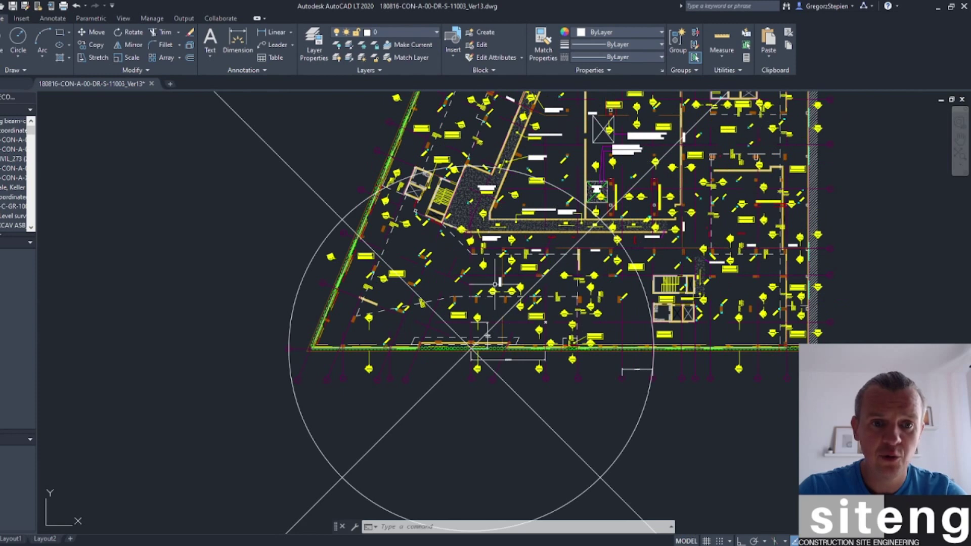
scroll(491, 279, up, 6)
scroll(491, 278, down, 6)
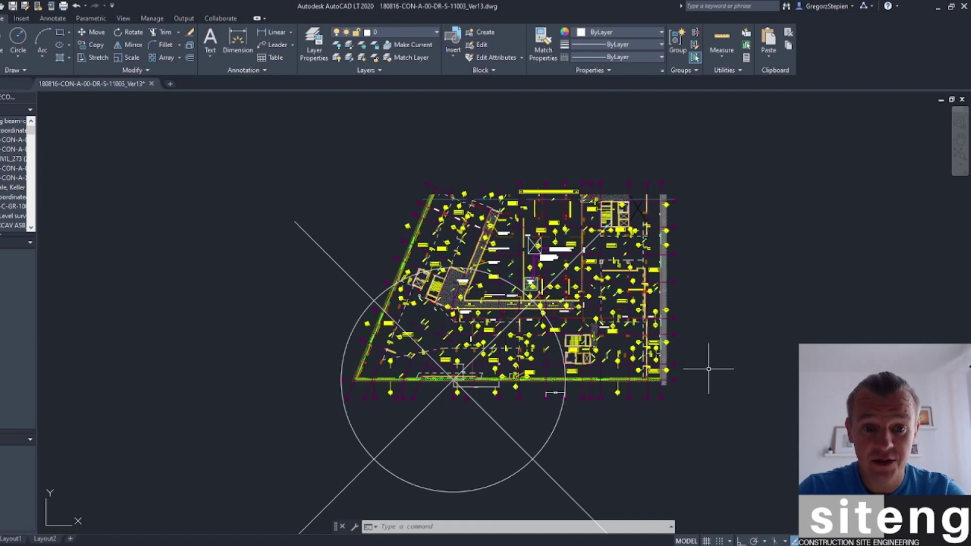
Select all grid lines of the floor plan with Select Similar, starting from one vertical grid line.
scroll(597, 394, up, 6)
click(512, 364)
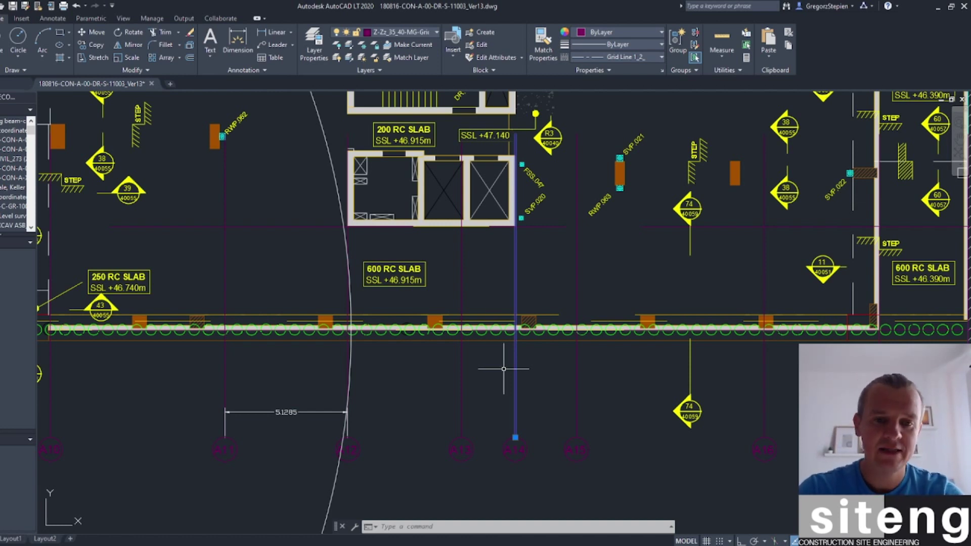
right_click(500, 366)
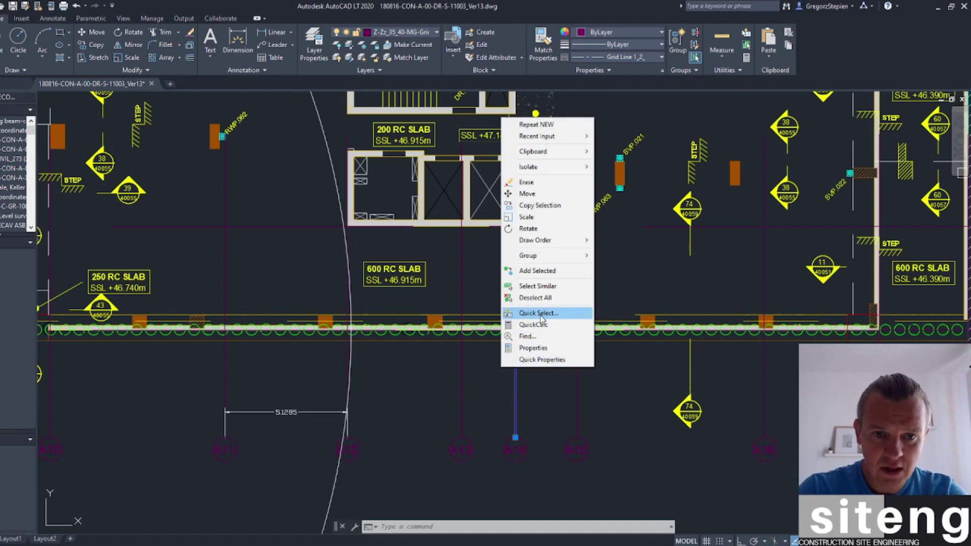
click(538, 286)
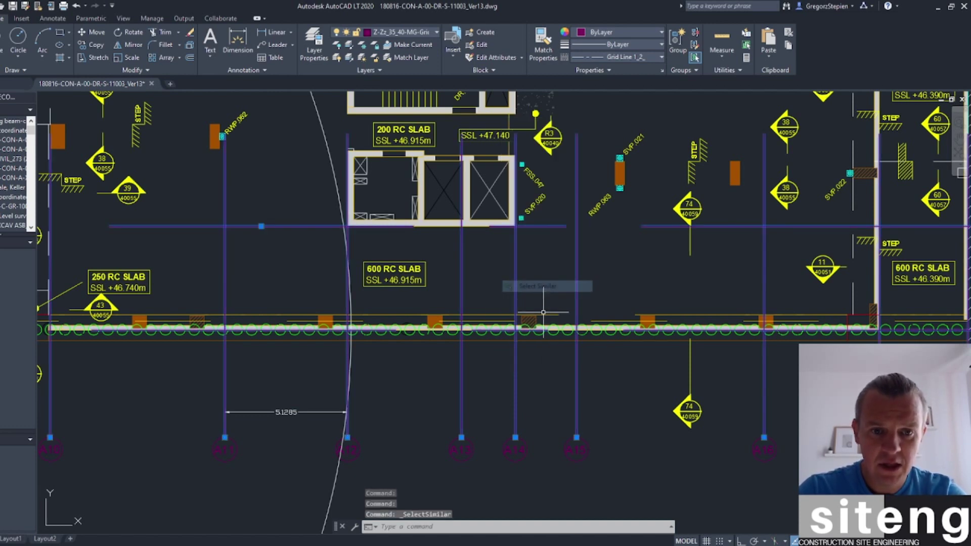
Add all grid label texts and their circles to the selection with Select Similar, using the A15 label and circle.
scroll(567, 466, up, 5)
click(570, 412)
right_click(565, 412)
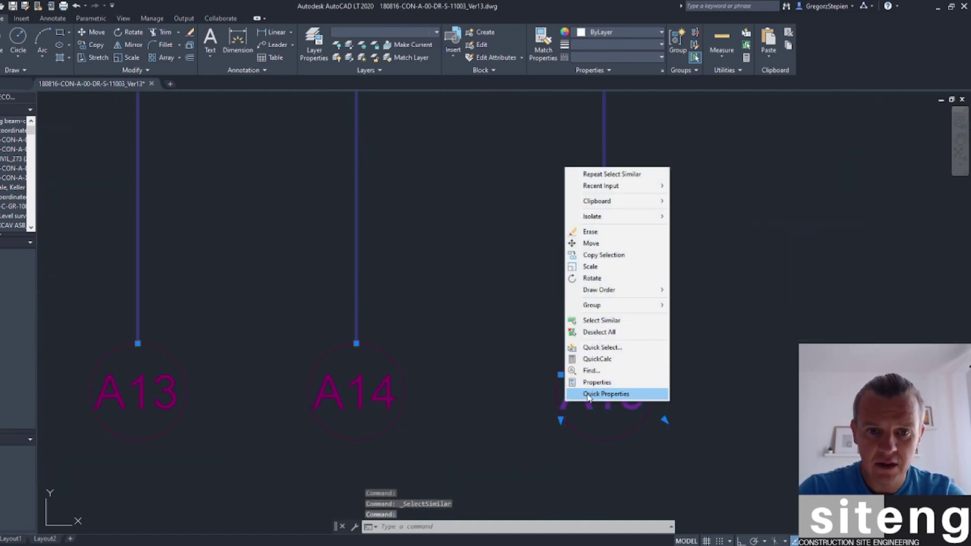
click(581, 320)
click(589, 358)
click(574, 344)
right_click(574, 341)
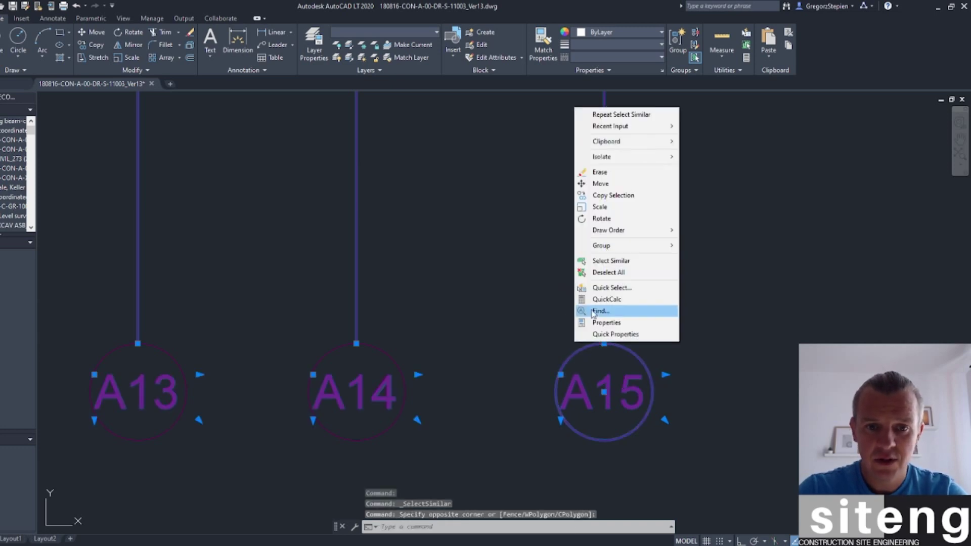
click(601, 261)
Add the point marker at the A7 intersection to the selected grid and copy everything with base point 0,0.
scroll(561, 275, down, 4)
scroll(520, 268, down, 6)
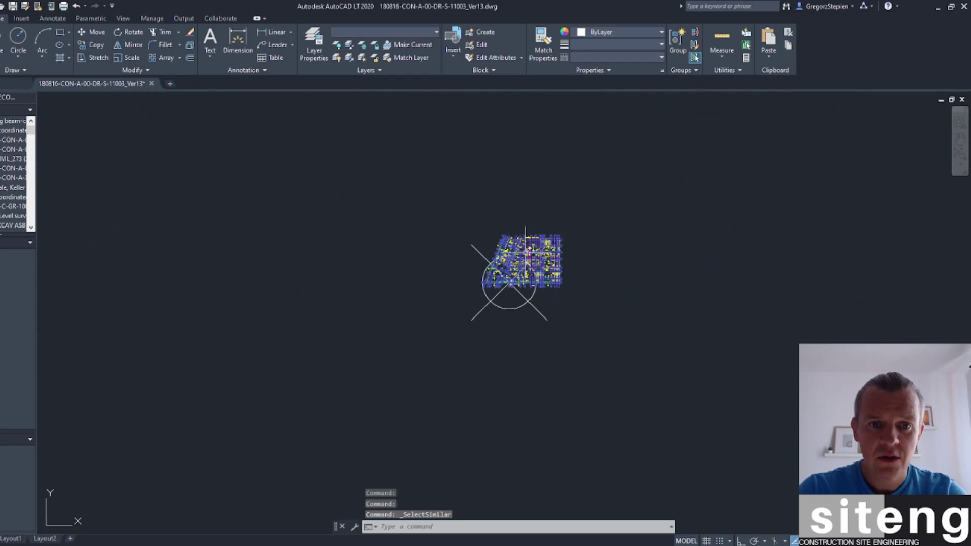
scroll(521, 268, up, 7)
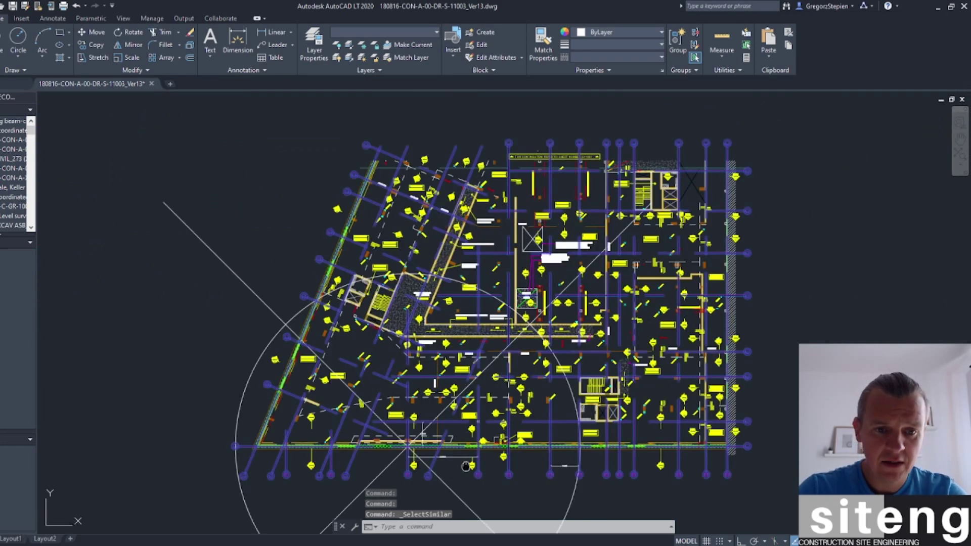
scroll(465, 472, up, 5)
click(457, 347)
scroll(465, 256, down, 8)
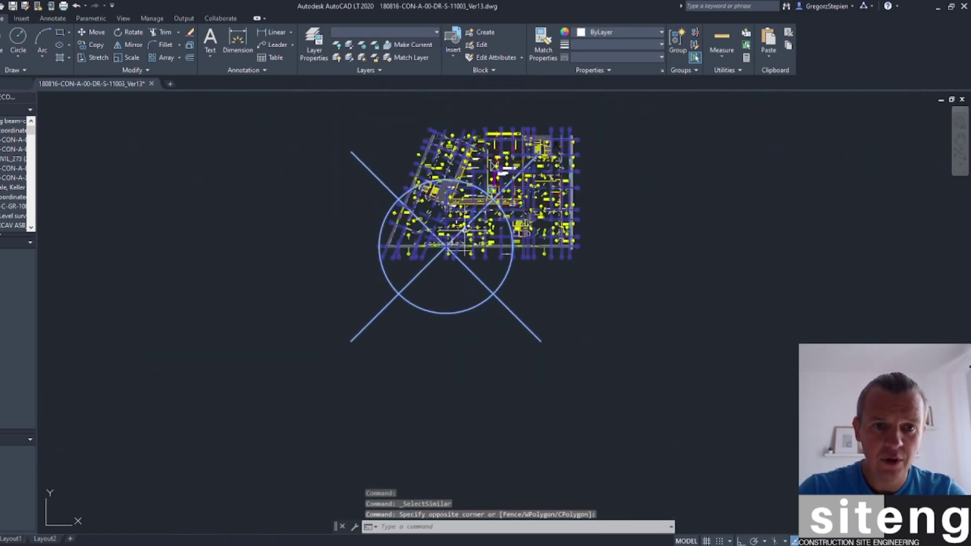
middle_drag(466, 257, 440, 316)
key(ctrl+shift+c)
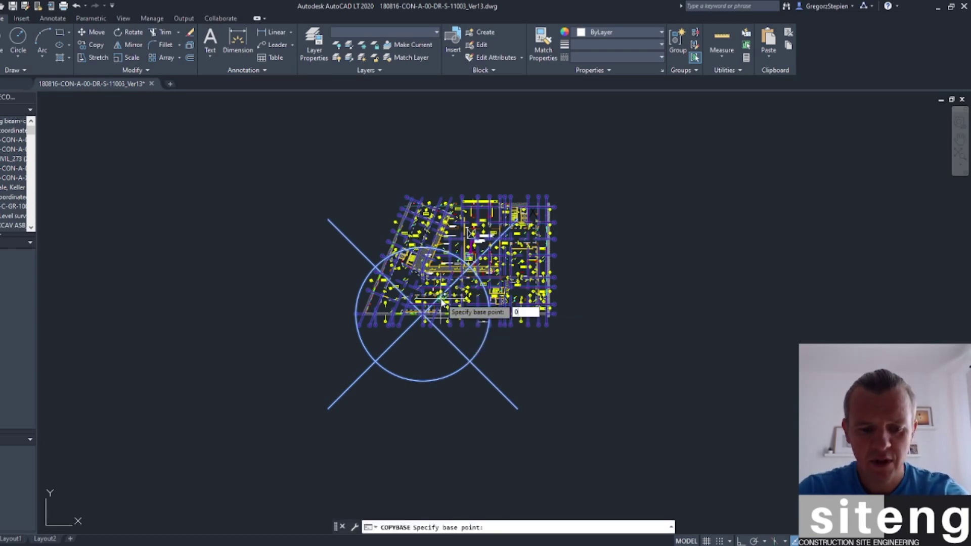
click(440, 306)
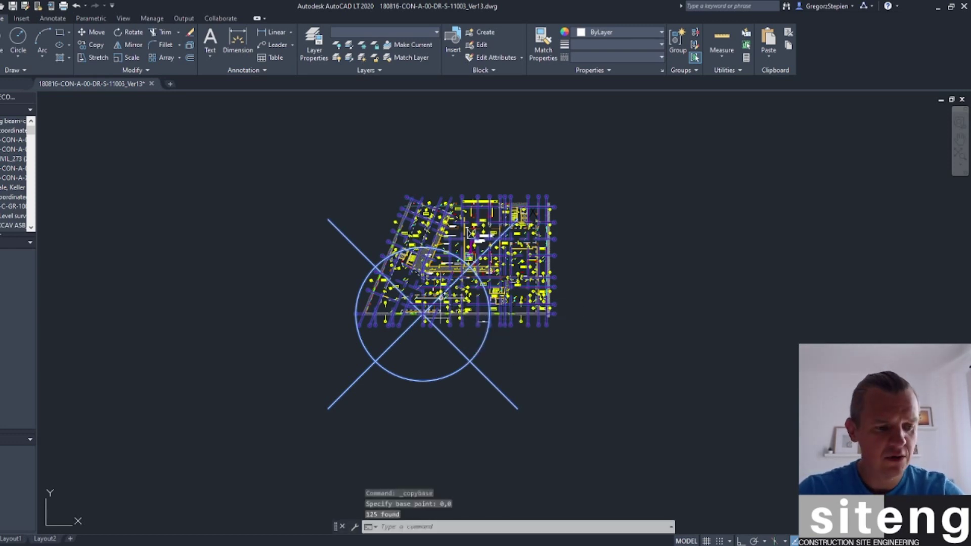
Create a new drawing from the acadlt template and paste the copied grid at insertion point 0,0.
key(ctrl+n)
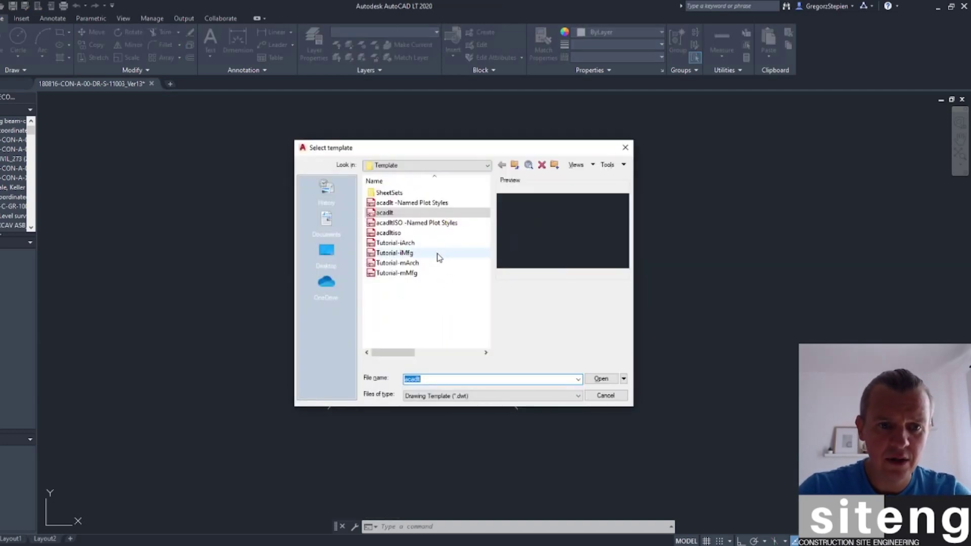
click(598, 381)
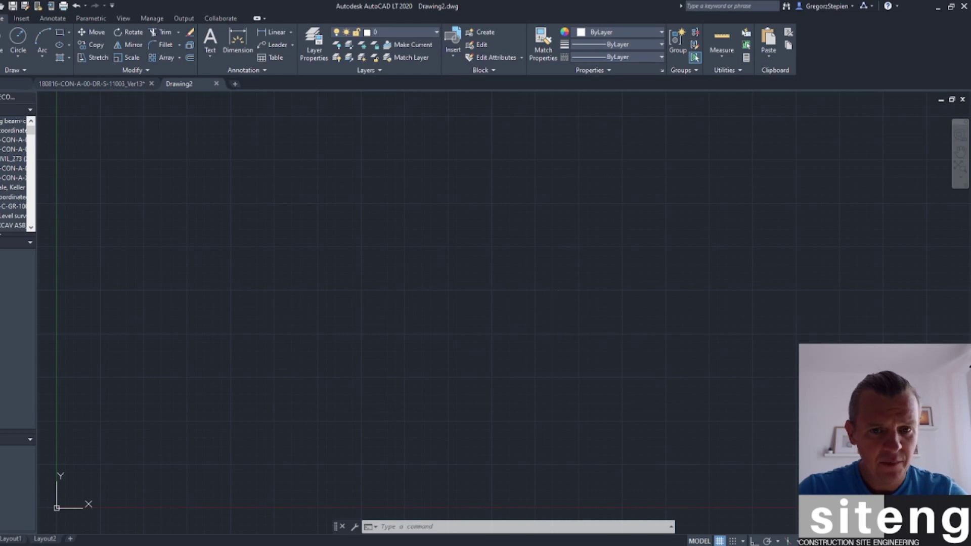
key(ctrl+v)
click(558, 321)
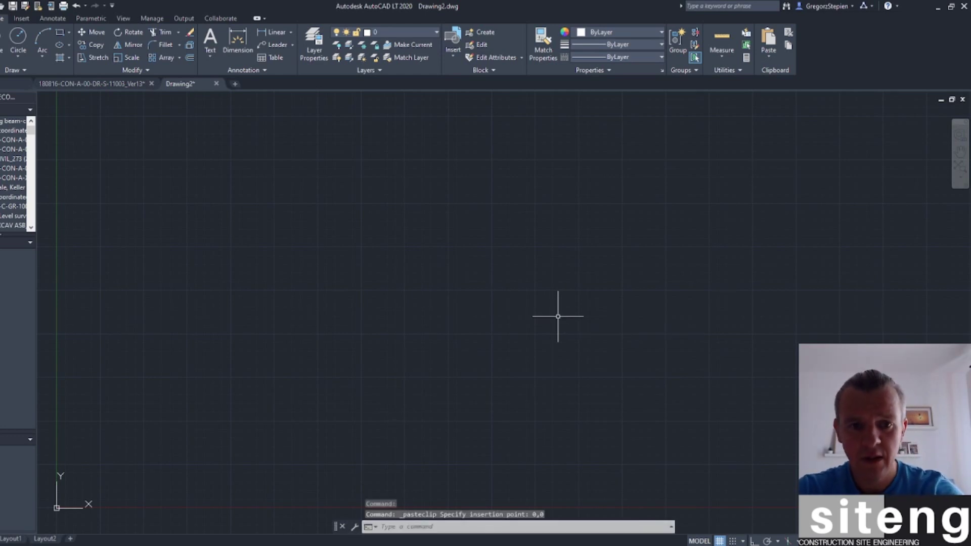
middle_click(559, 319)
middle_click(559, 318)
scroll(576, 291, up, 5)
scroll(581, 301, up, 5)
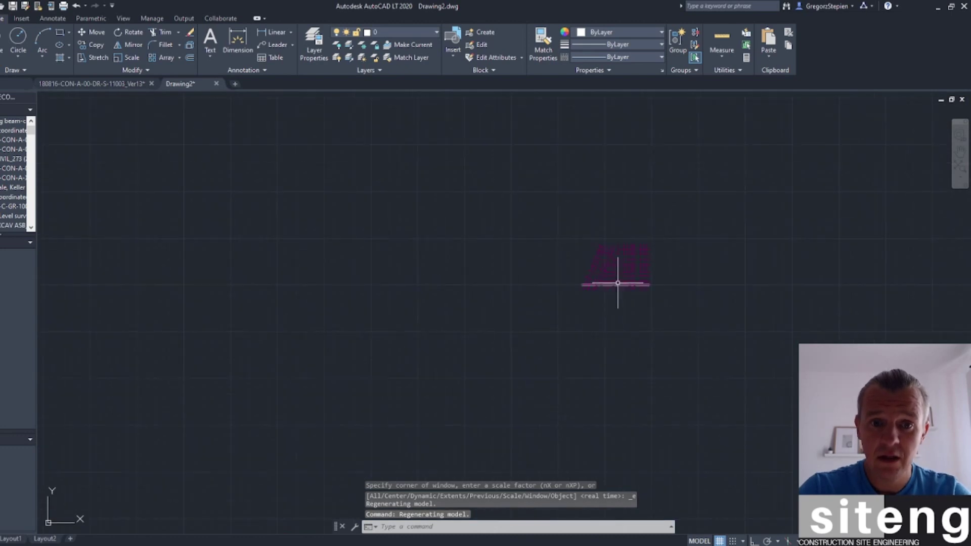
Save the new drawing as "local grid" in the level 00 folder.
key(ctrl+s)
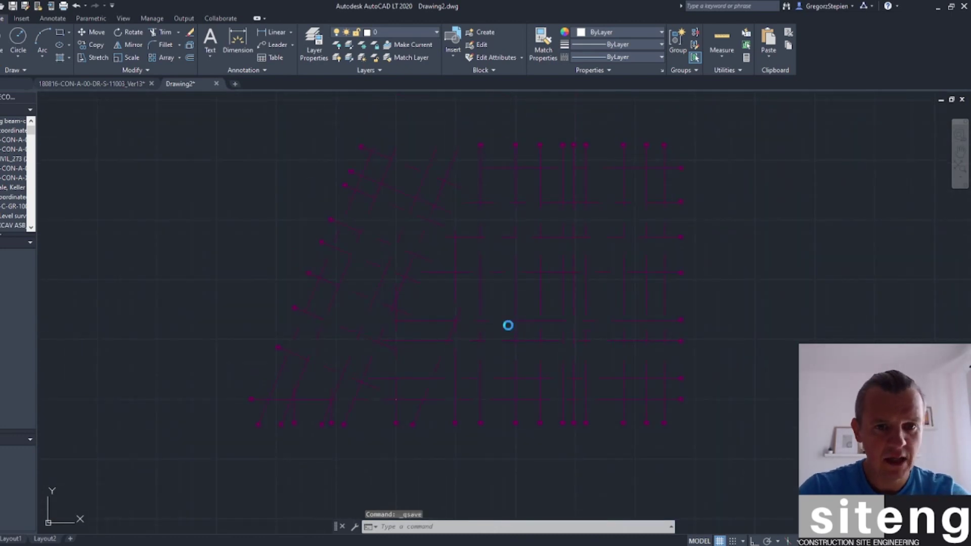
text(local)
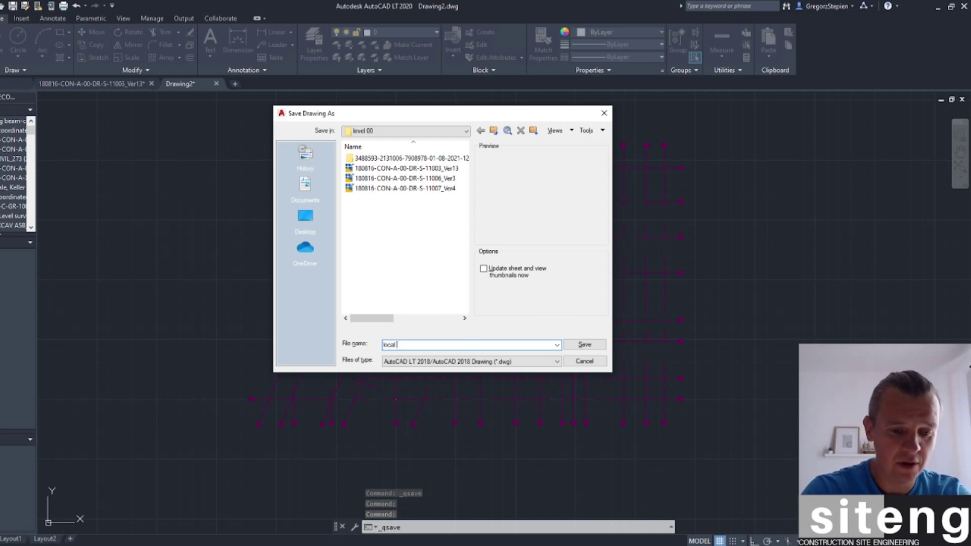
text( grid)
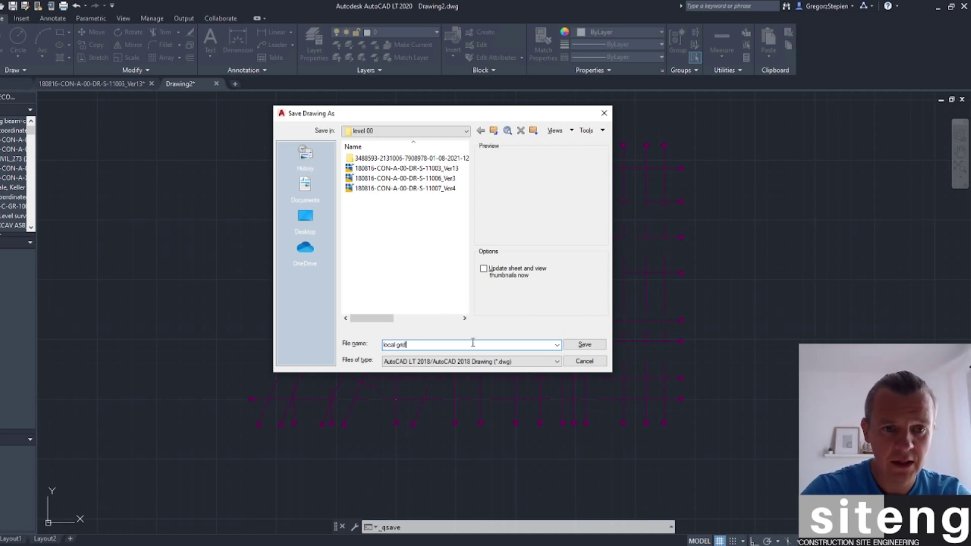
click(596, 346)
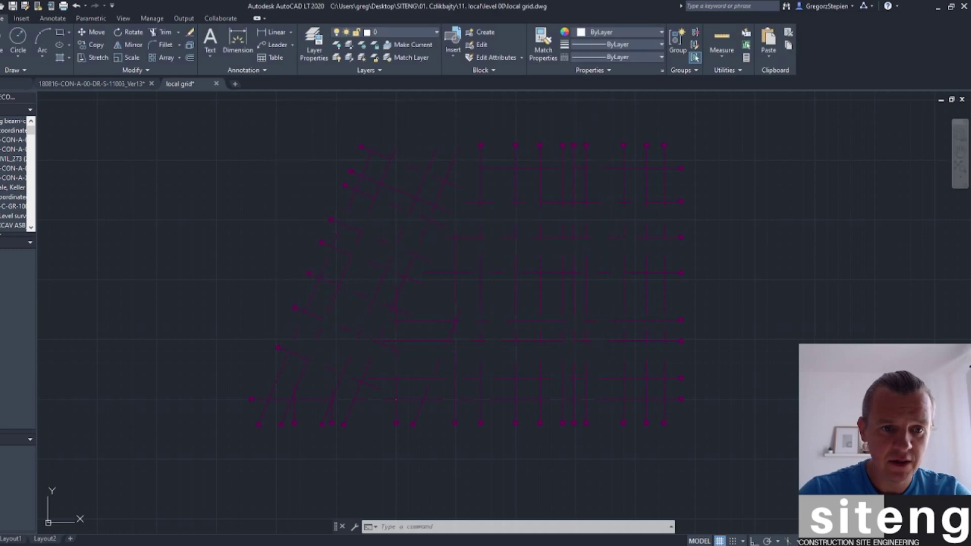
Set the drawing's point style to the circle with a diagonal cross.
scroll(403, 399, up, 5)
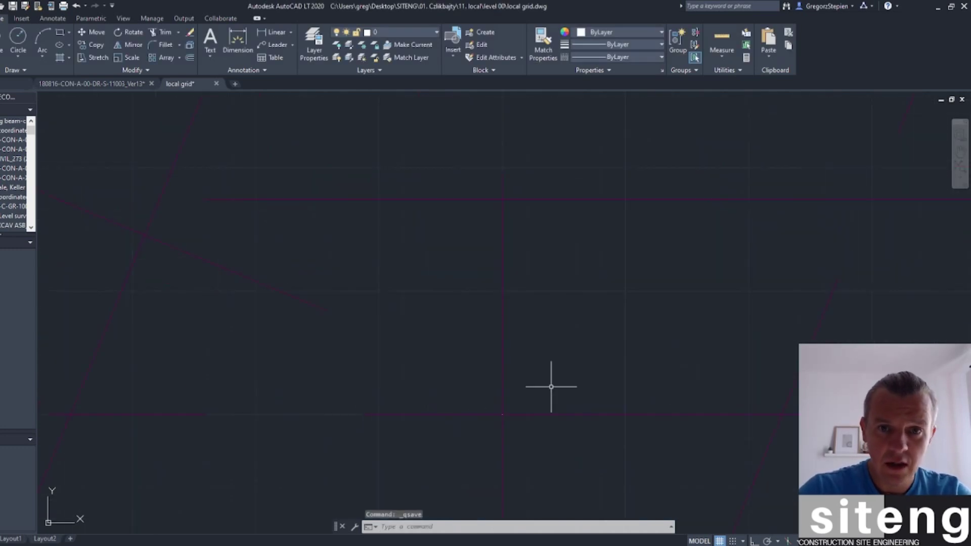
click(727, 69)
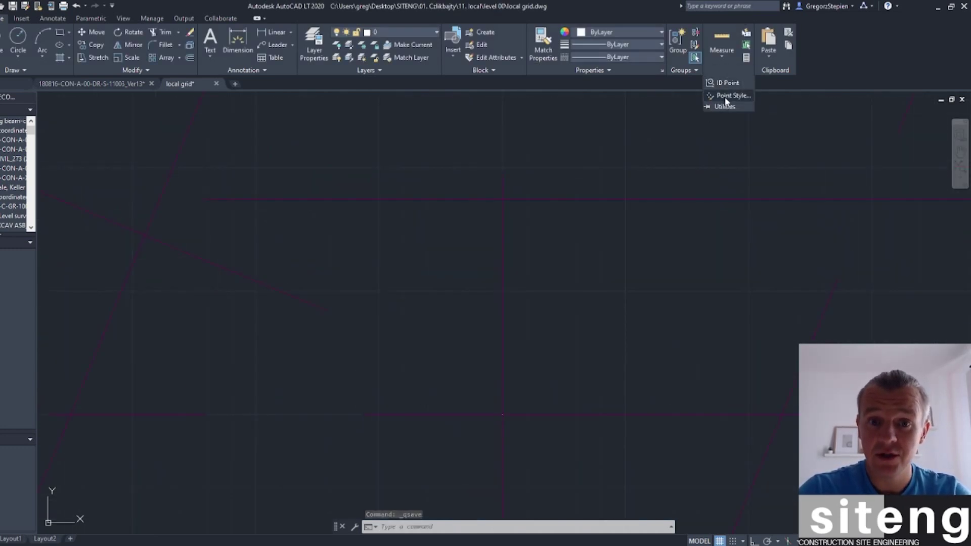
click(727, 101)
click(490, 229)
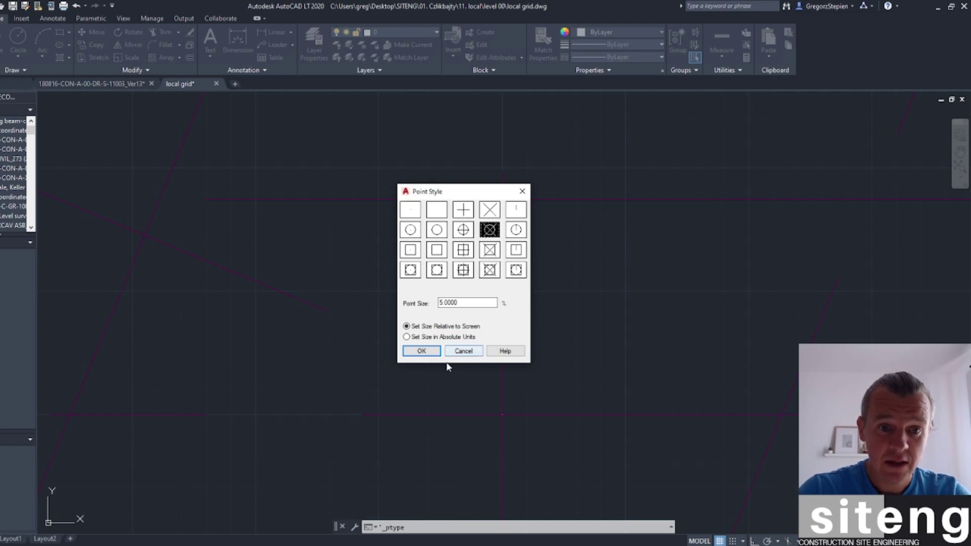
click(422, 350)
Query the coordinates of the point at the A7 grid intersection with the ID command.
scroll(553, 336, down, 5)
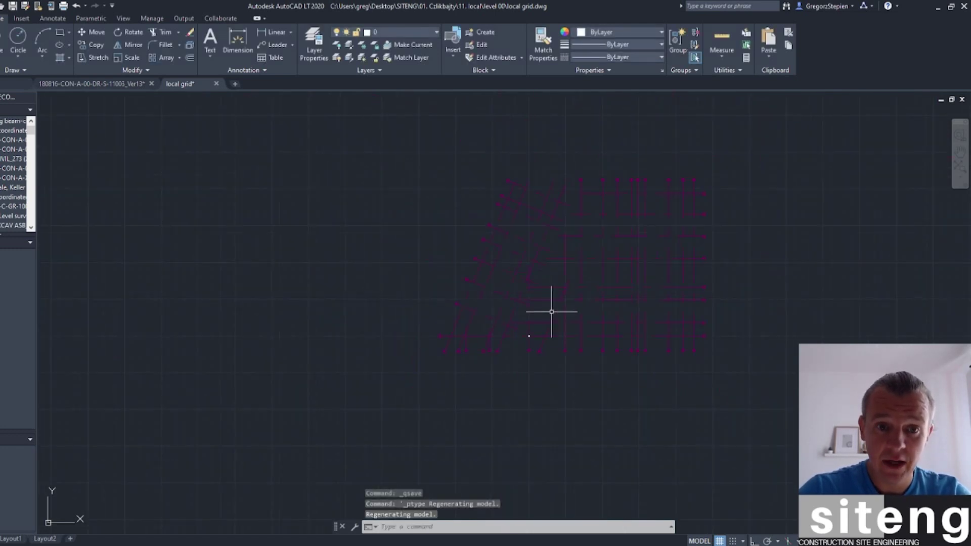
scroll(507, 329, up, 3)
scroll(473, 339, up, 5)
text(Id)
key(Return)
scroll(390, 349, up, 5)
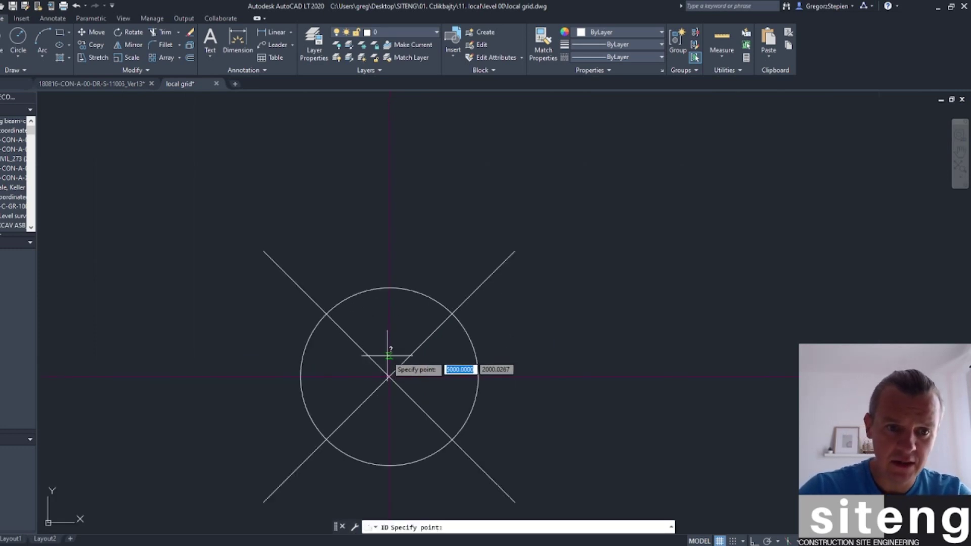
click(389, 376)
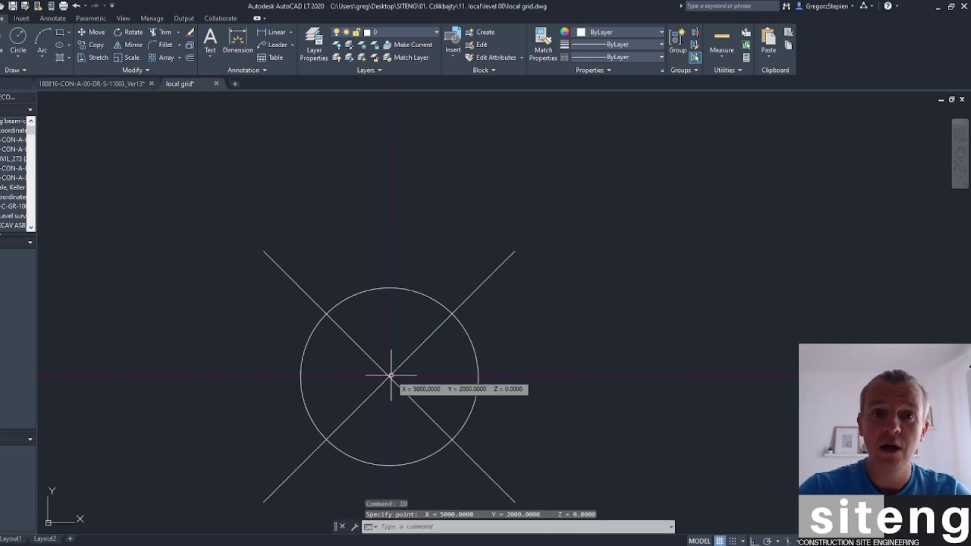
scroll(600, 221, down, 8)
middle_drag(599, 221, 511, 321)
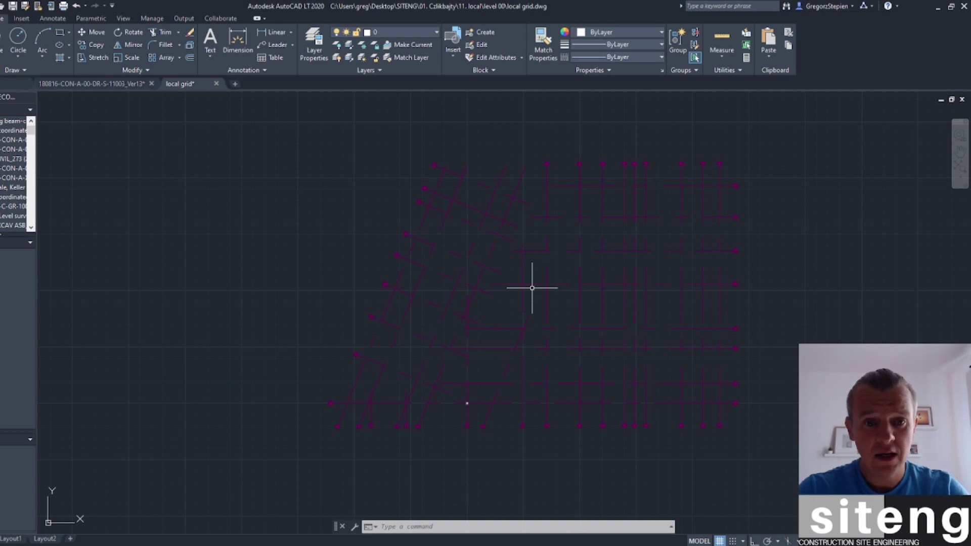
mouse_move(545, 319)
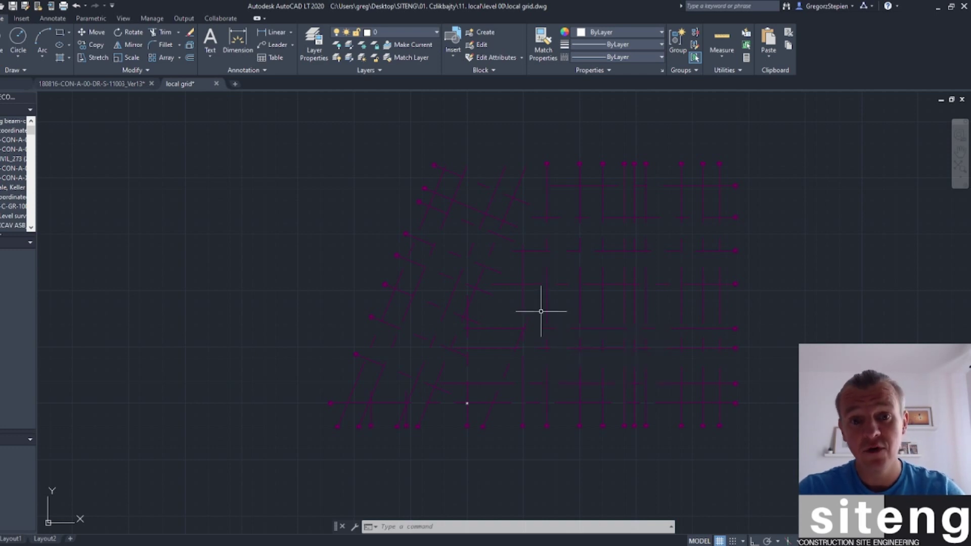
scroll(538, 302, down, 1)
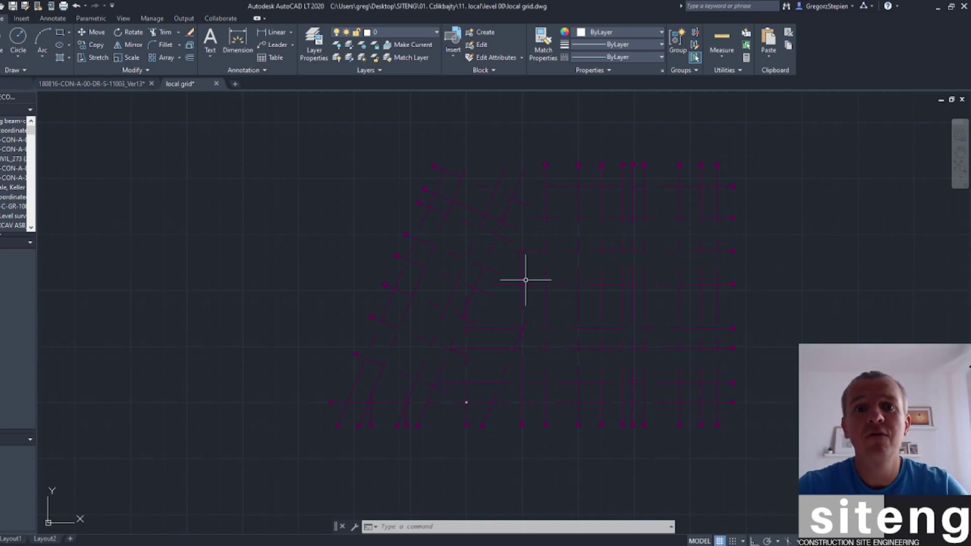
scroll(526, 280, down, 3)
scroll(527, 277, up, 2)
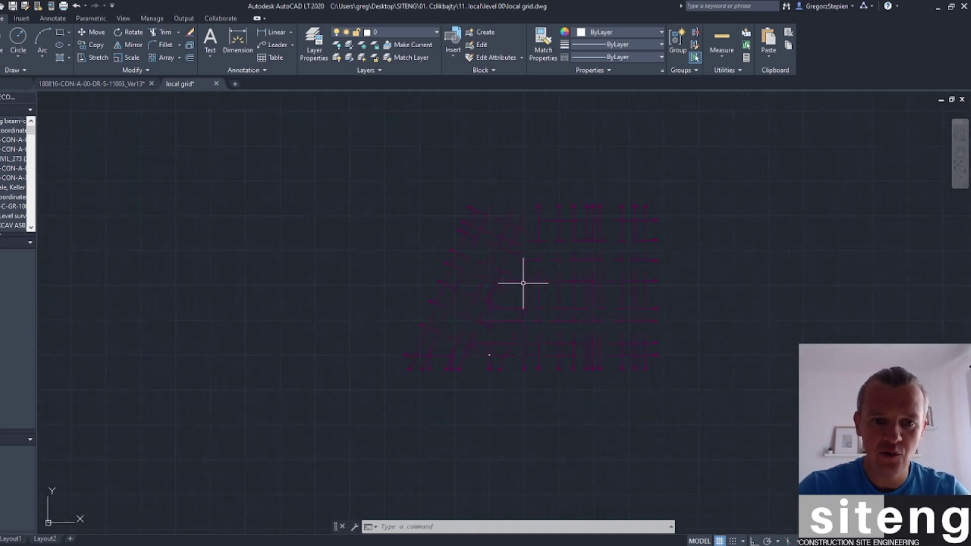
scroll(523, 282, up, 3)
scroll(522, 283, down, 3)
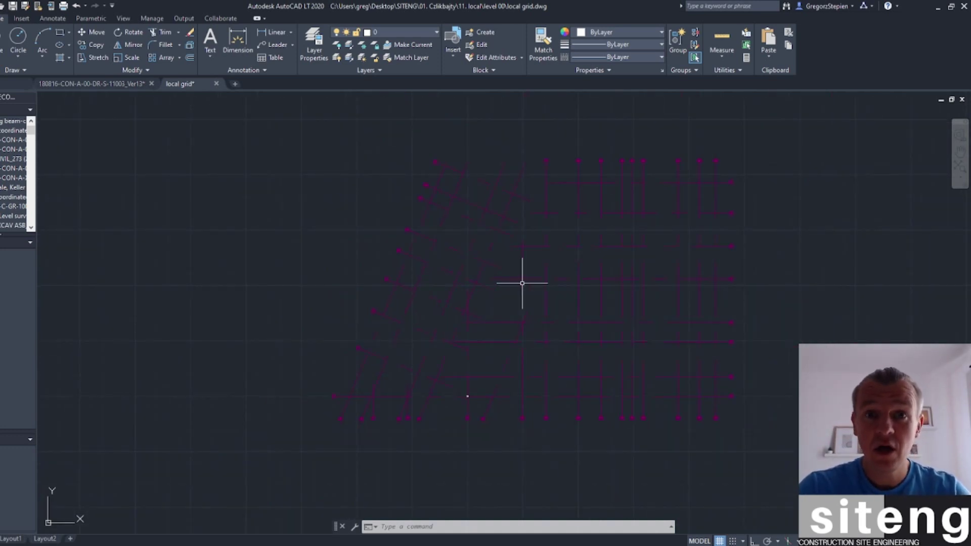
mouse_move(521, 283)
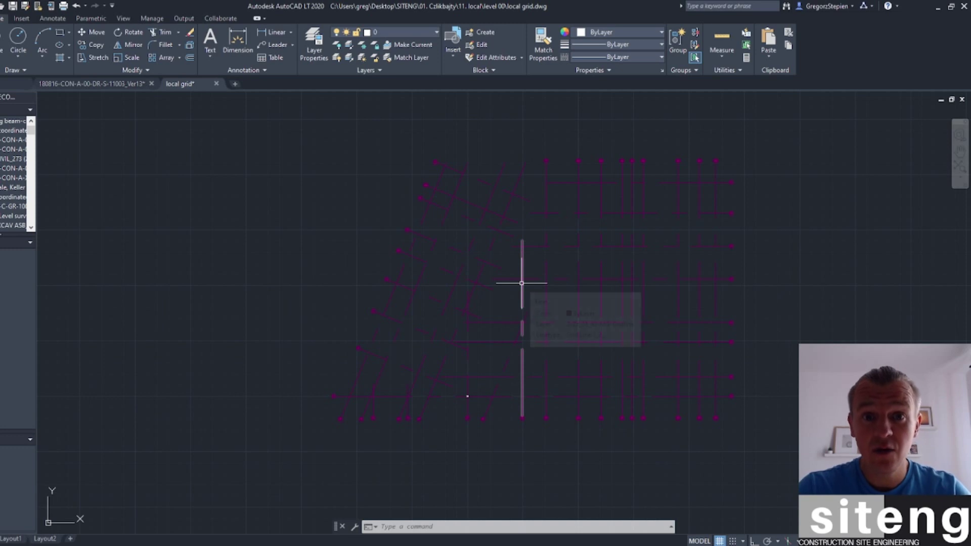